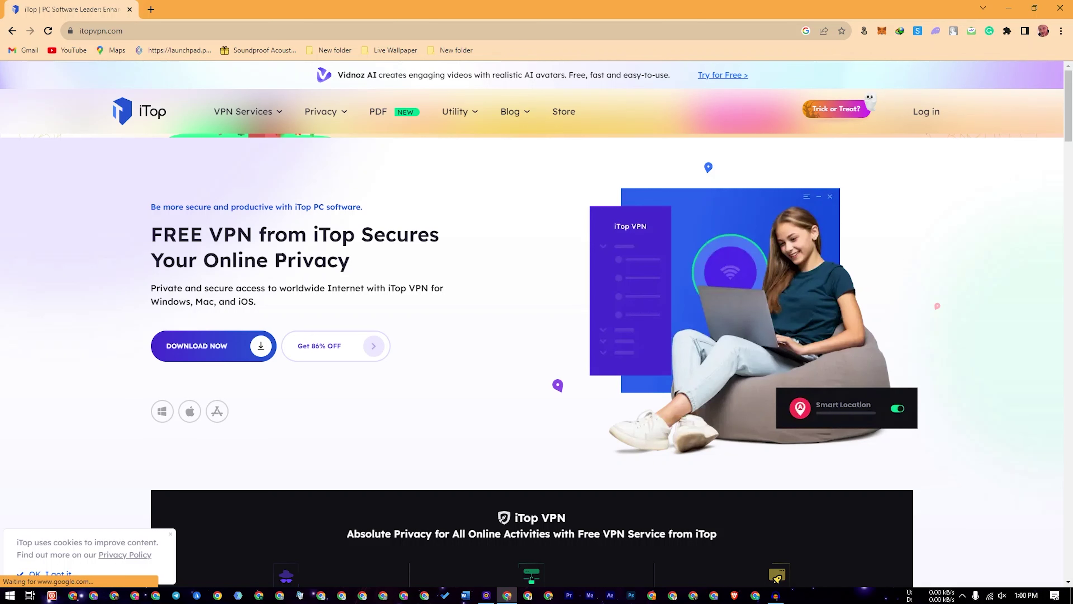
- Download the iTop VPN installer and confirm the duplicate download in IDM
{"action": "scroll", "coordinate": [284, 258], "scroll_direction": "down", "scroll_amount": 2}
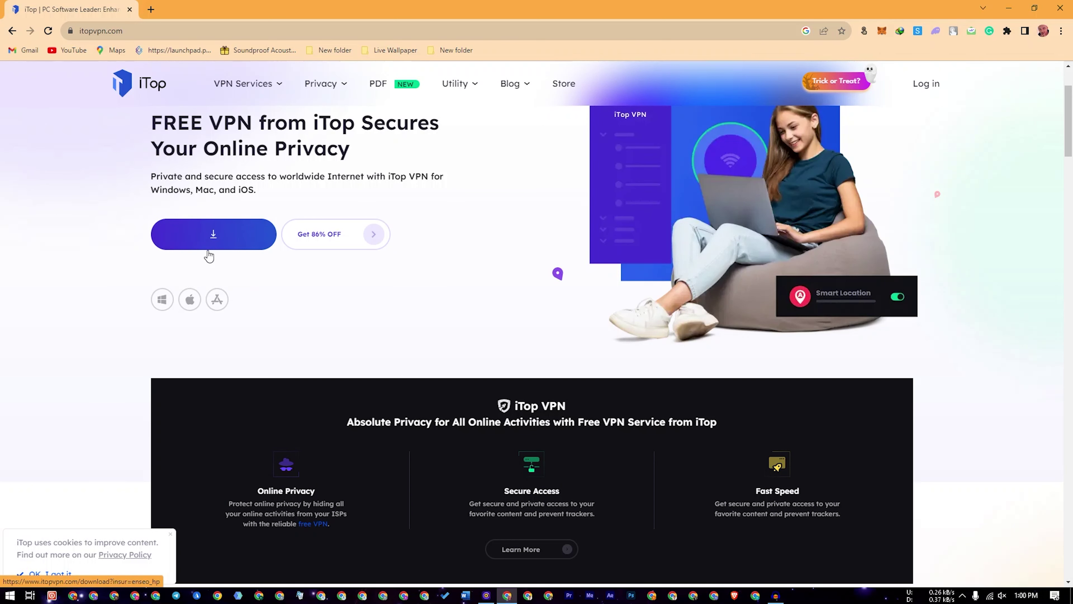
{"action": "left_click", "coordinate": [216, 240]}
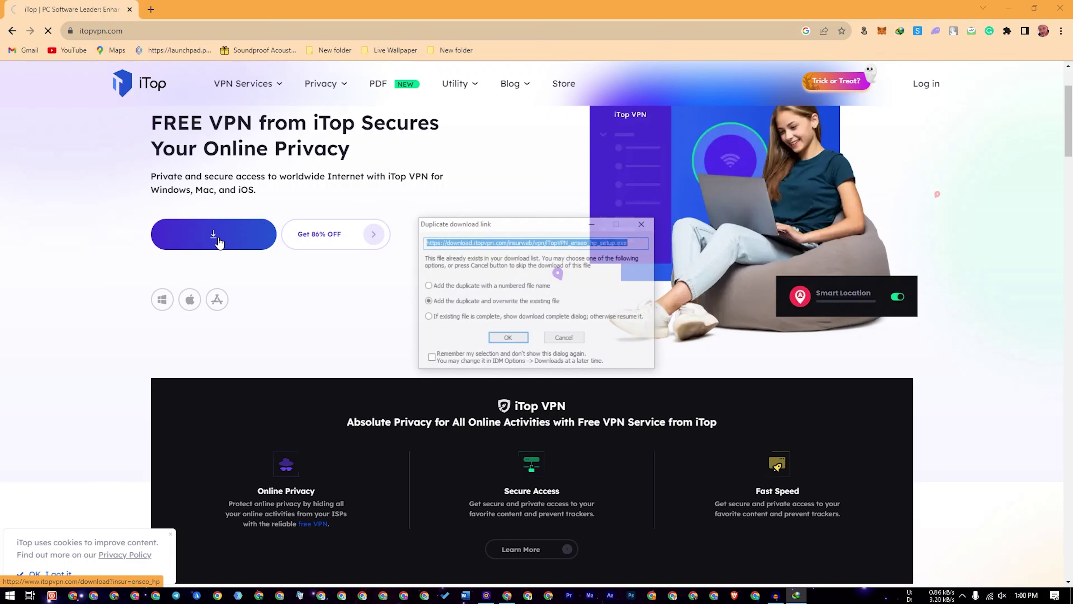
{"action": "left_click", "coordinate": [505, 338]}
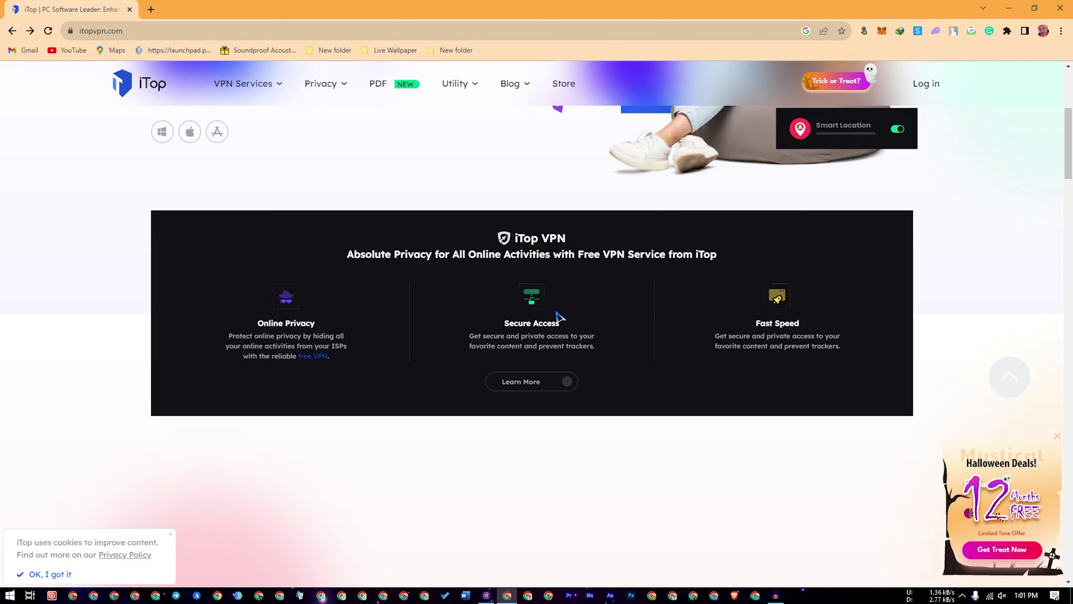
- Open the iTop VPN for Windows page and scroll down to its usage scenes
{"action": "left_click", "coordinate": [530, 381]}
{"action": "scroll", "coordinate": [547, 346], "scroll_direction": "down", "scroll_amount": 15}
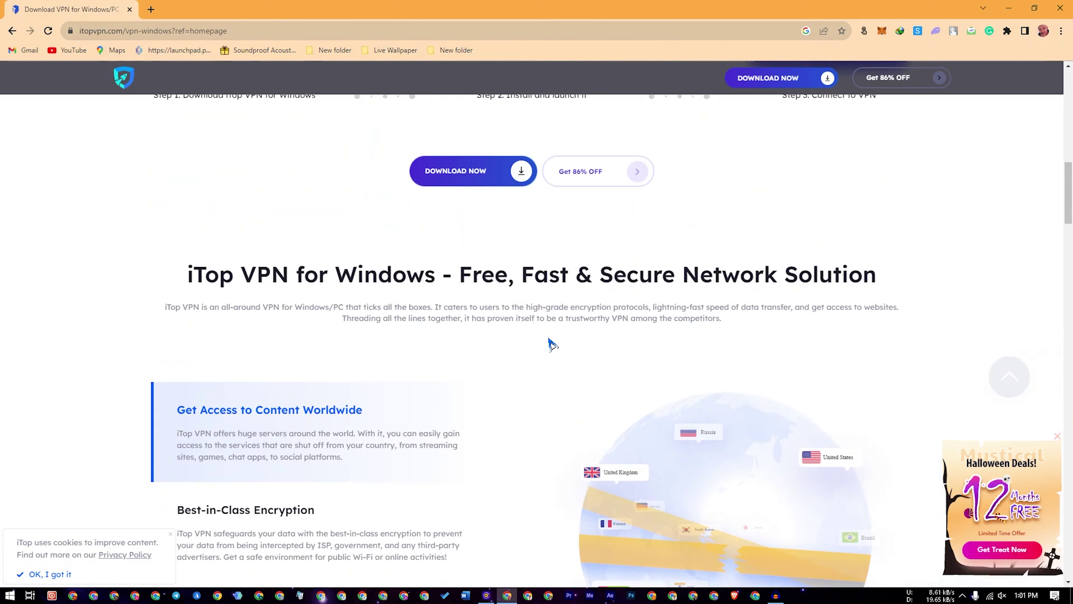
{"action": "scroll", "coordinate": [550, 343], "scroll_direction": "down", "scroll_amount": 5}
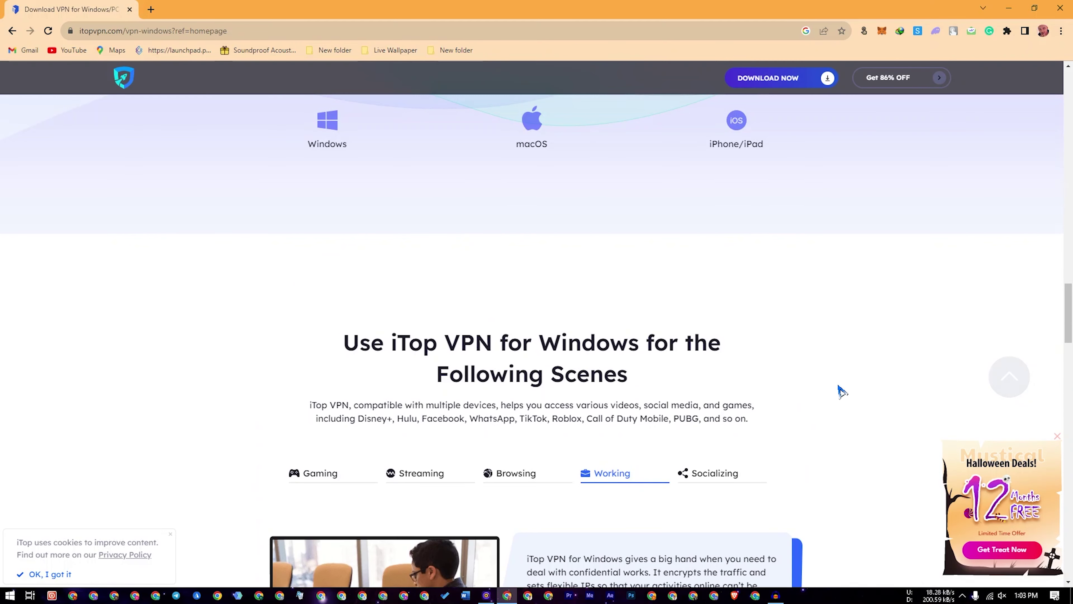
{"action": "scroll", "coordinate": [395, 380], "scroll_direction": "down", "scroll_amount": 2}
- Review the Gaming, Streaming, Browsing, Working and Socializing scenes, then minimize the browser
{"action": "left_click", "coordinate": [311, 368]}
{"action": "scroll", "coordinate": [311, 367], "scroll_direction": "down", "scroll_amount": 5}
{"action": "left_click", "coordinate": [397, 142]}
{"action": "left_click", "coordinate": [509, 143]}
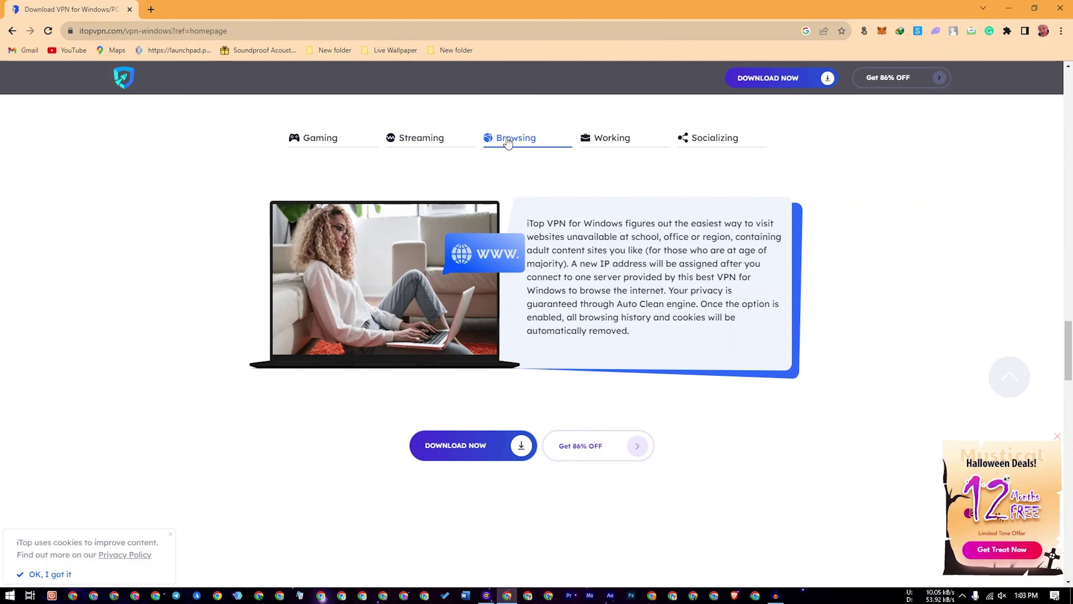
{"action": "left_click", "coordinate": [614, 145]}
{"action": "left_click", "coordinate": [693, 142]}
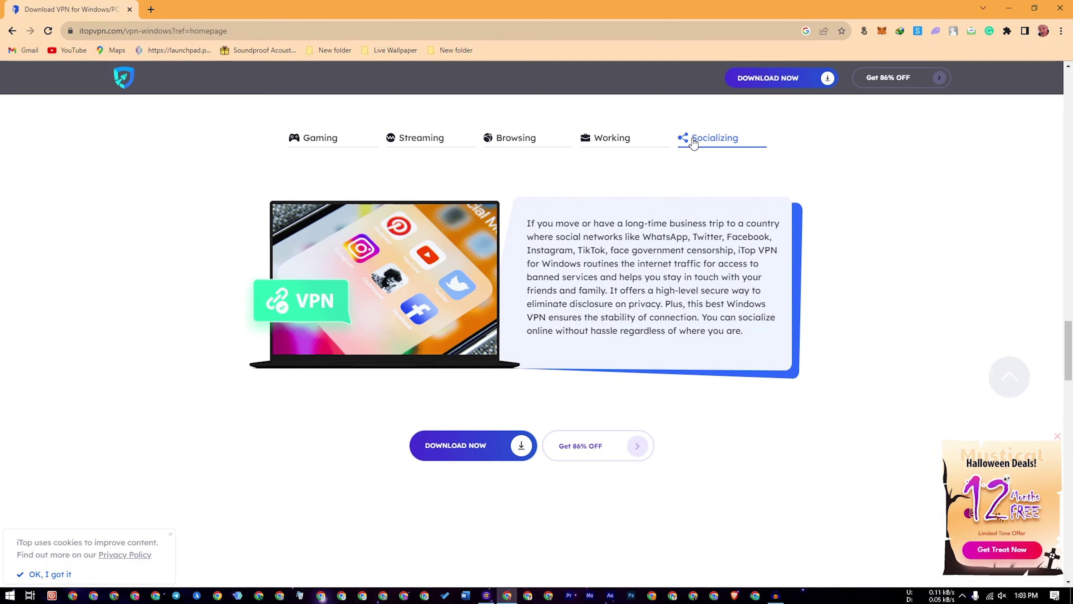
{"action": "left_click", "coordinate": [633, 141]}
{"action": "left_click", "coordinate": [514, 139]}
{"action": "left_click", "coordinate": [1004, 7]}
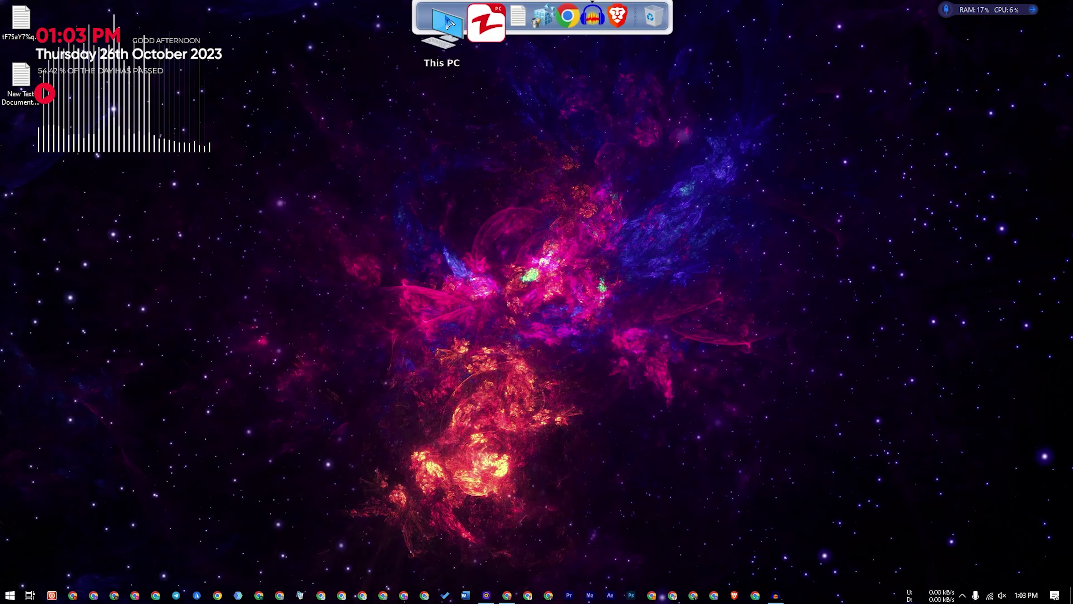
- Run iTopVPN_setup_Free.exe from This PC's Downloads > Programs folder
{"action": "left_click", "coordinate": [445, 28]}
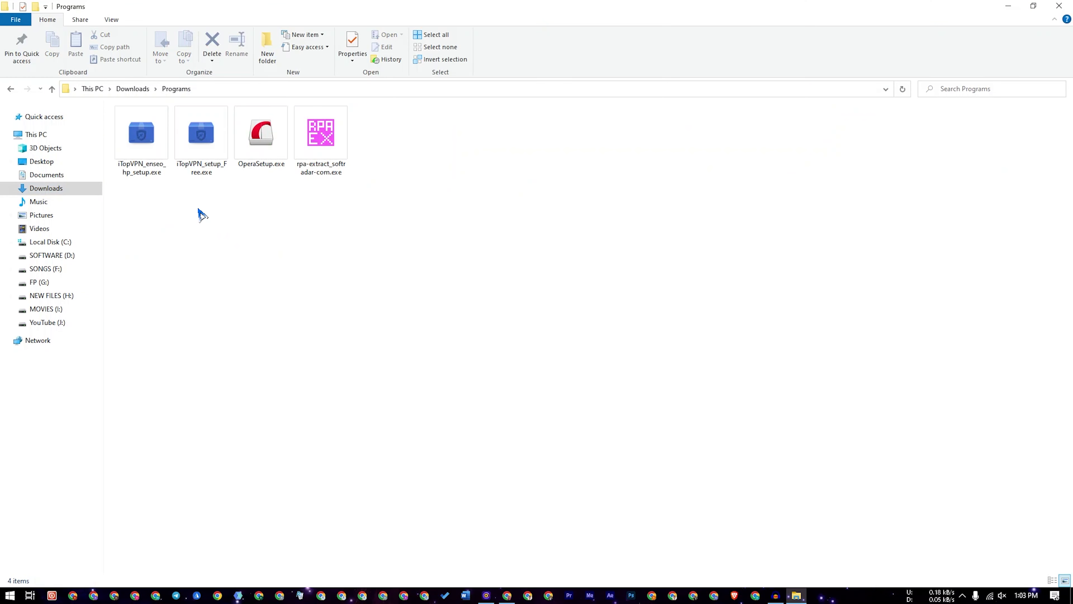
{"action": "left_click", "coordinate": [202, 144]}
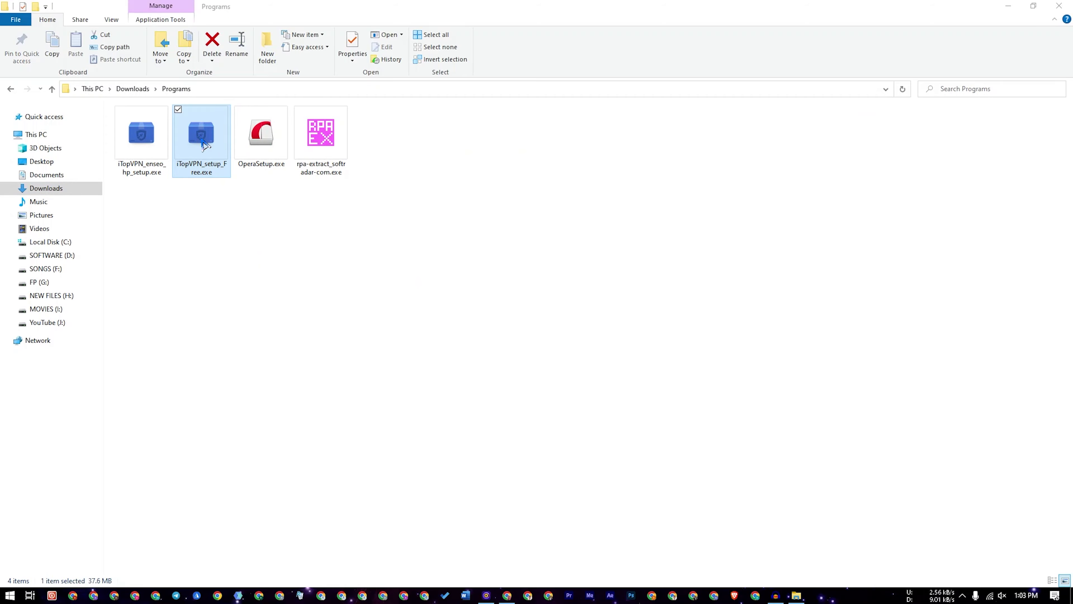
{"action": "double_click", "coordinate": [202, 143]}
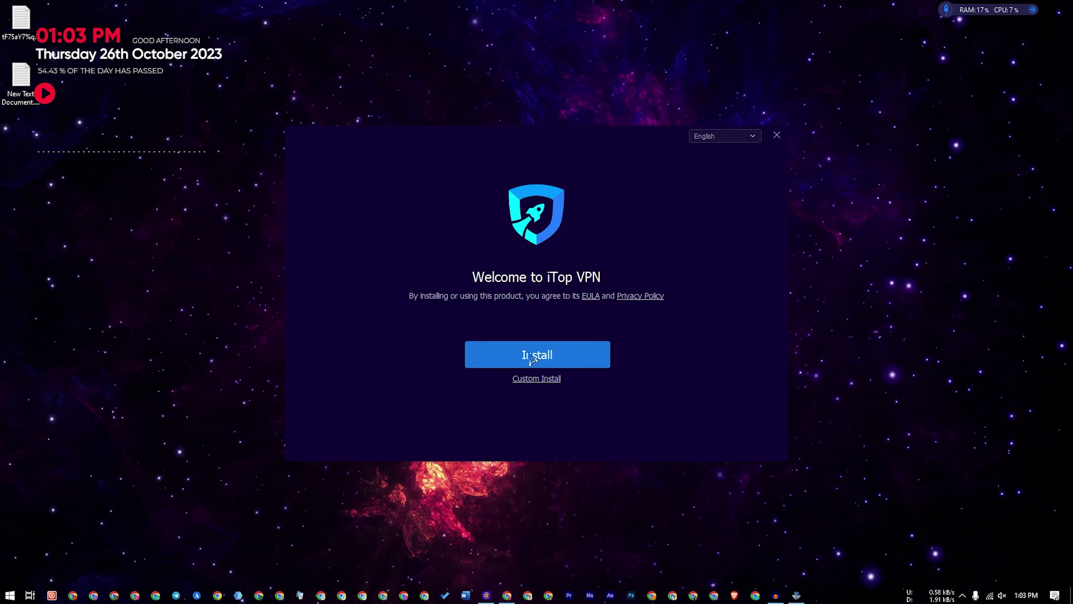
- Start the iTop VPN installation with 'No, thanks' chosen for iTop PDF Free
{"action": "left_click", "coordinate": [531, 348]}
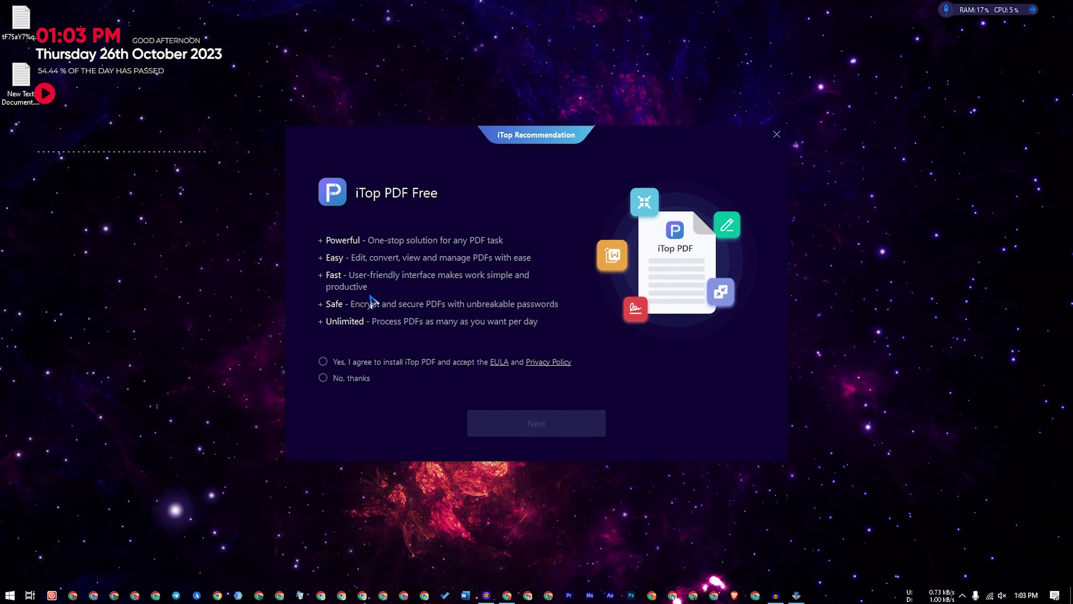
{"action": "left_click", "coordinate": [351, 378]}
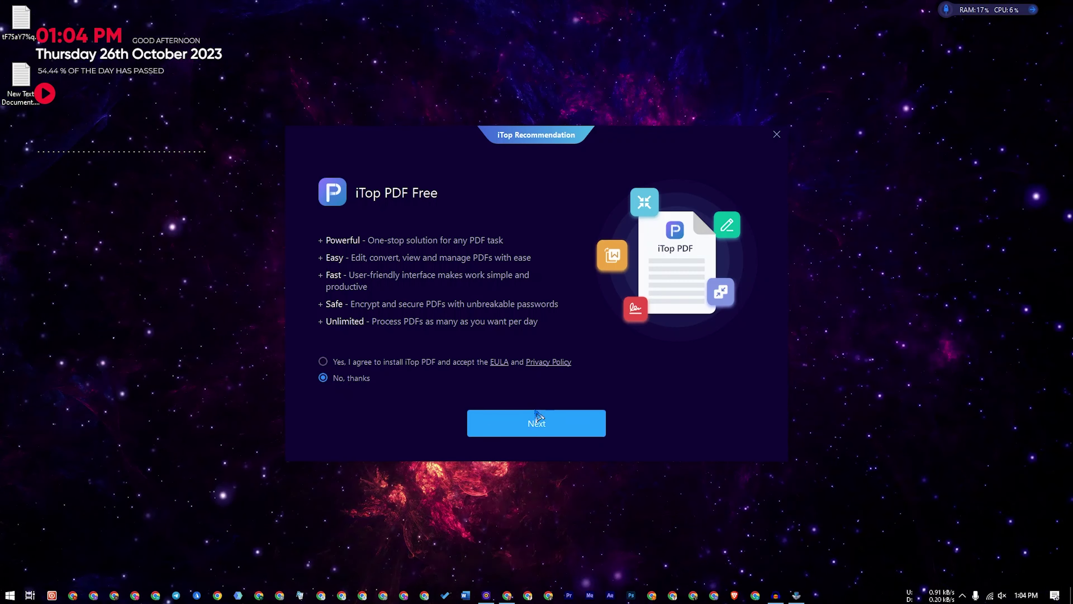
{"action": "left_click", "coordinate": [531, 427]}
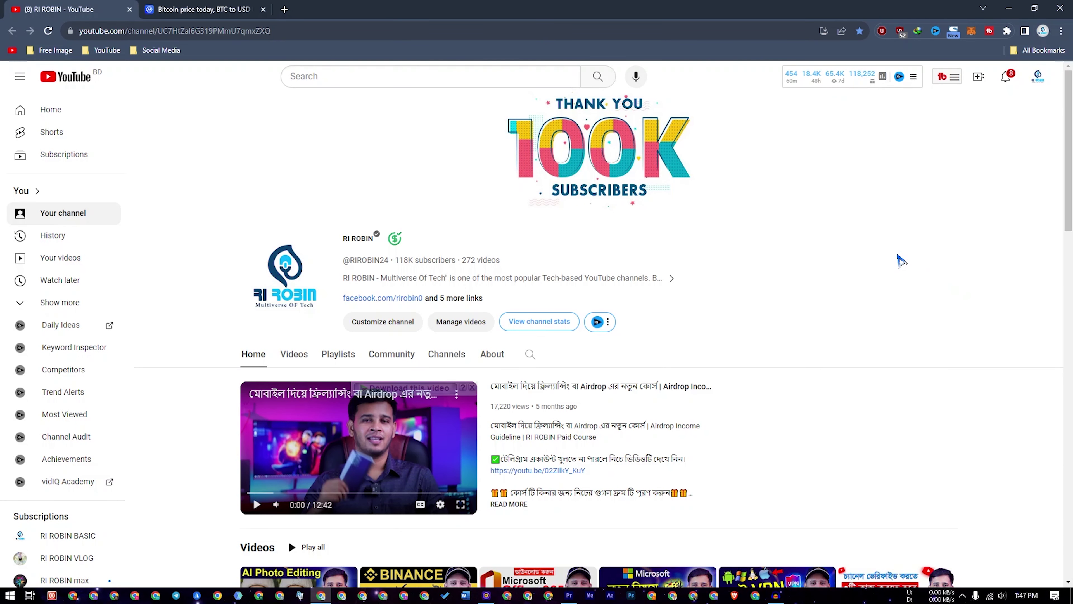
- Scroll the YouTube channel page, check the Bitcoin price tab, then close that tab
{"action": "scroll", "coordinate": [901, 259], "scroll_direction": "down", "scroll_amount": 2}
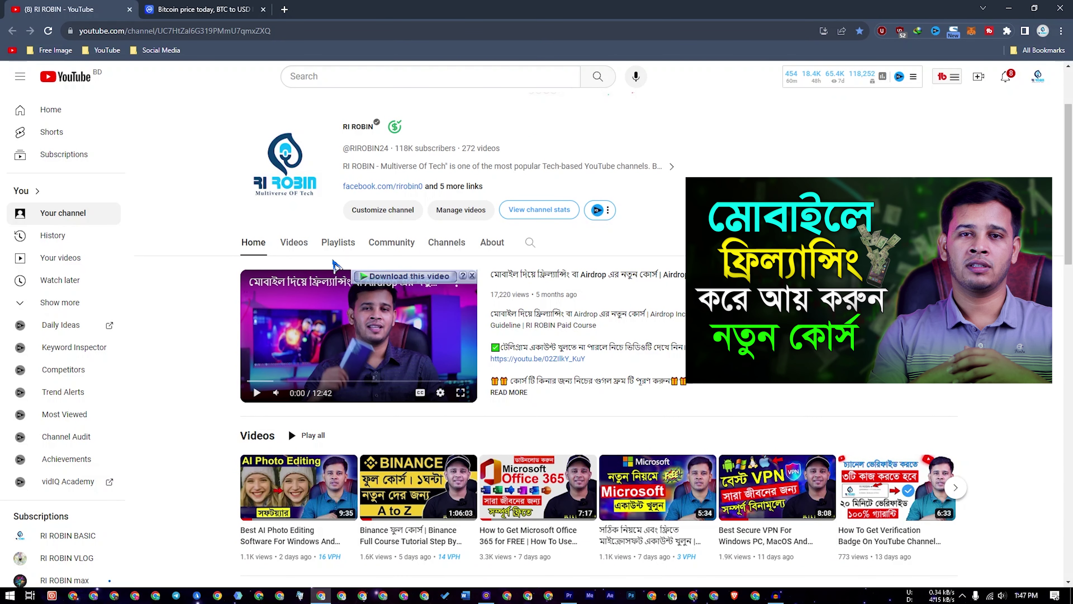
{"action": "scroll", "coordinate": [612, 318], "scroll_direction": "down", "scroll_amount": 4}
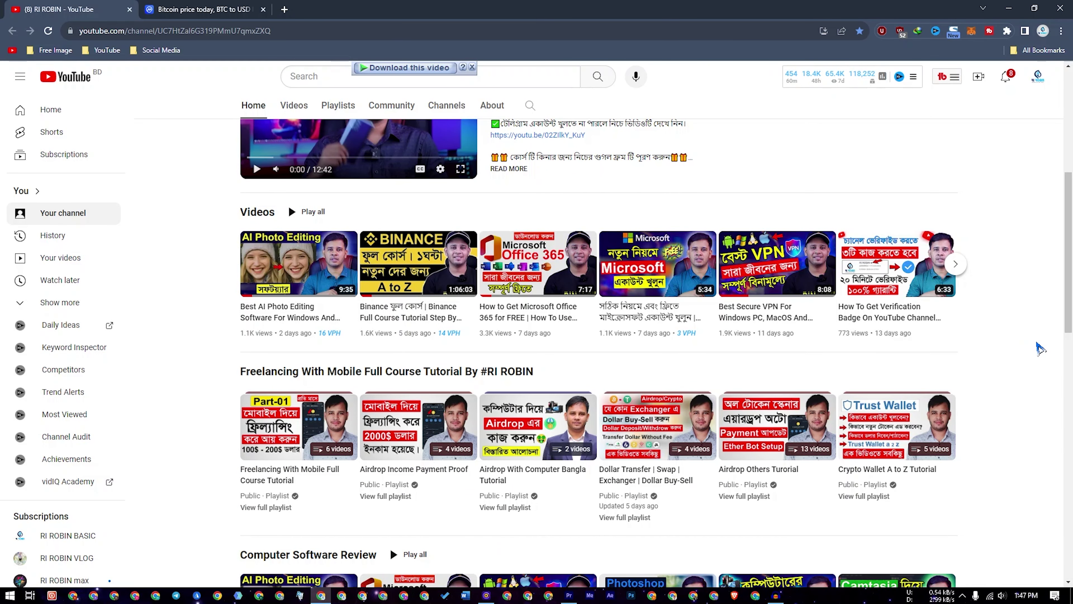
{"action": "scroll", "coordinate": [1040, 347], "scroll_direction": "up", "scroll_amount": 6}
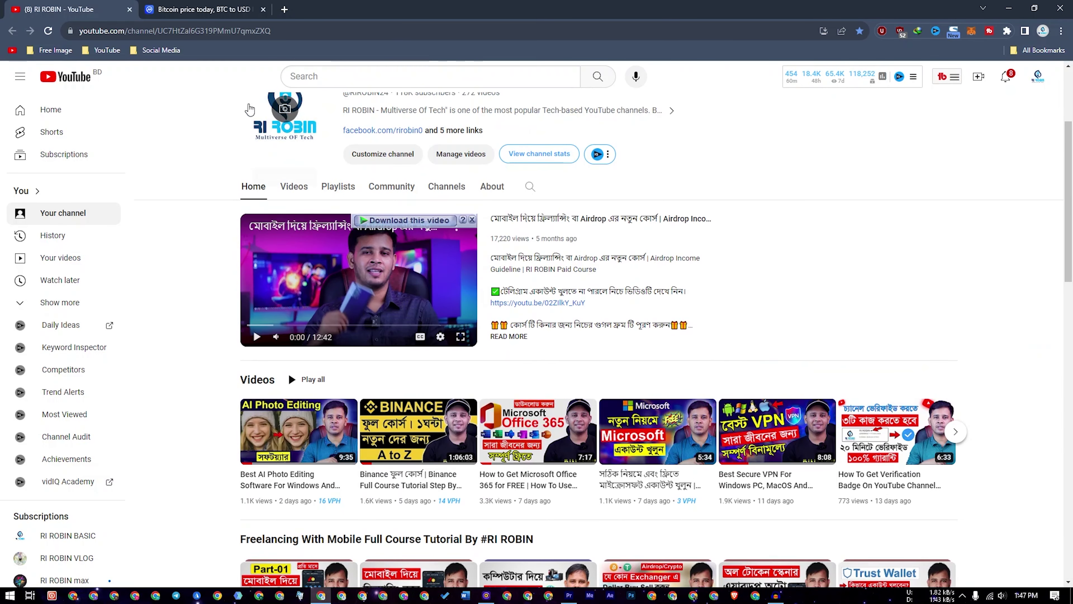
{"action": "left_click", "coordinate": [203, 9]}
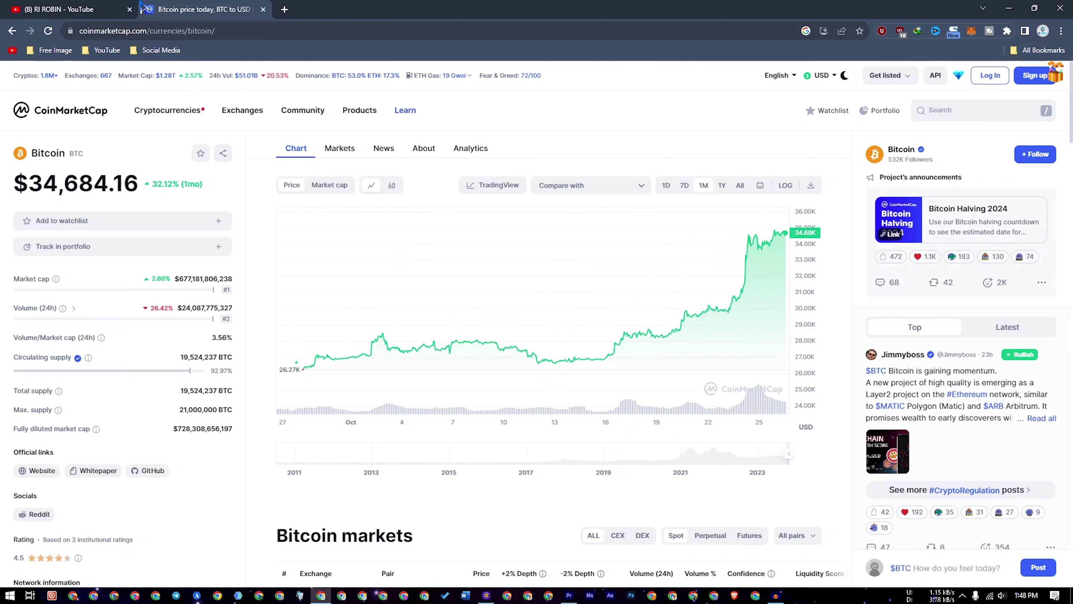
{"action": "key", "text": "ctrl+shift+Tab"}
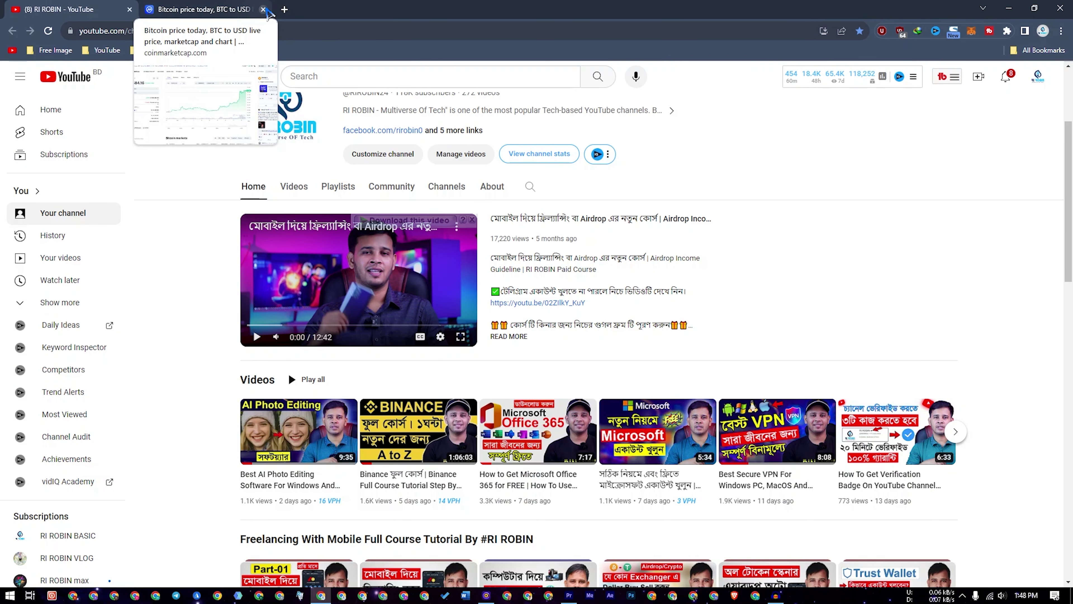
{"action": "left_click", "coordinate": [263, 9]}
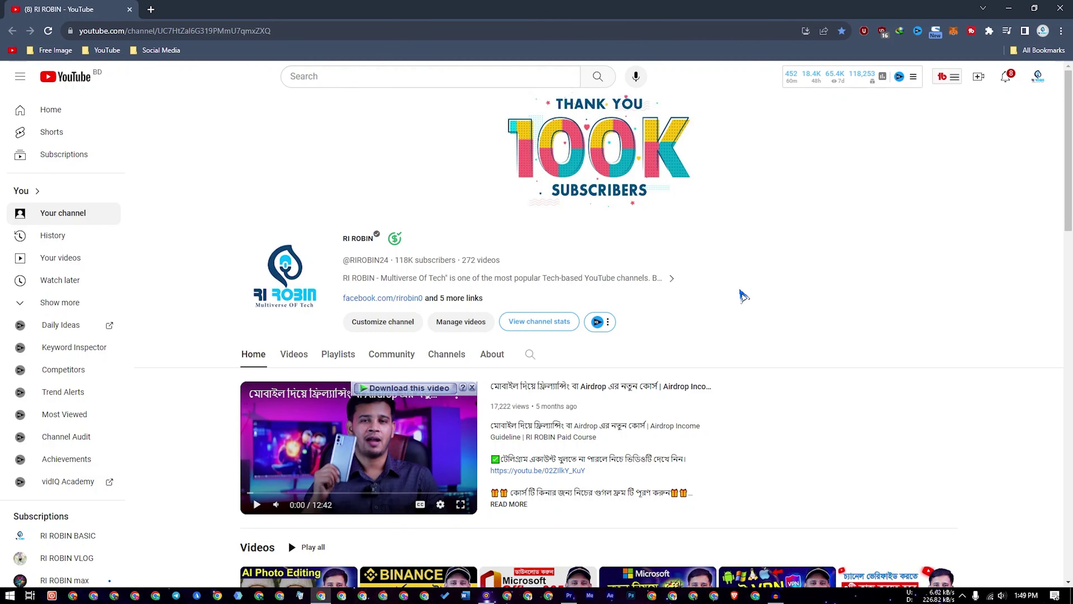
{"action": "left_click_drag", "start_coordinate": [344, 246], "coordinate": [515, 245]}
- Finish the installation and launch iTop VPN on free servers, then reposition its window
{"action": "left_click", "coordinate": [516, 245]}
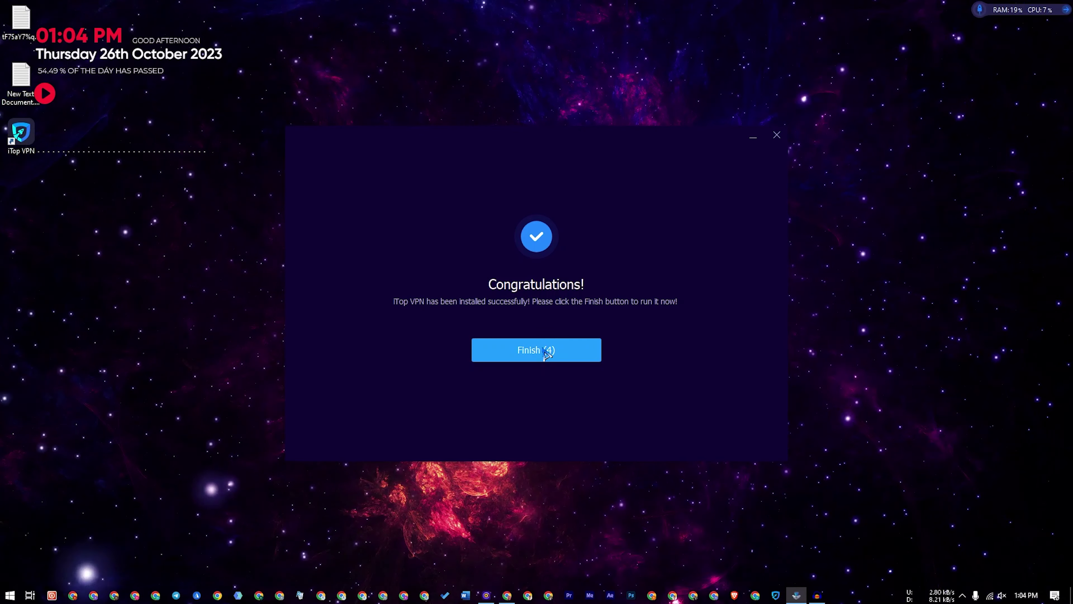
{"action": "left_click", "coordinate": [538, 350]}
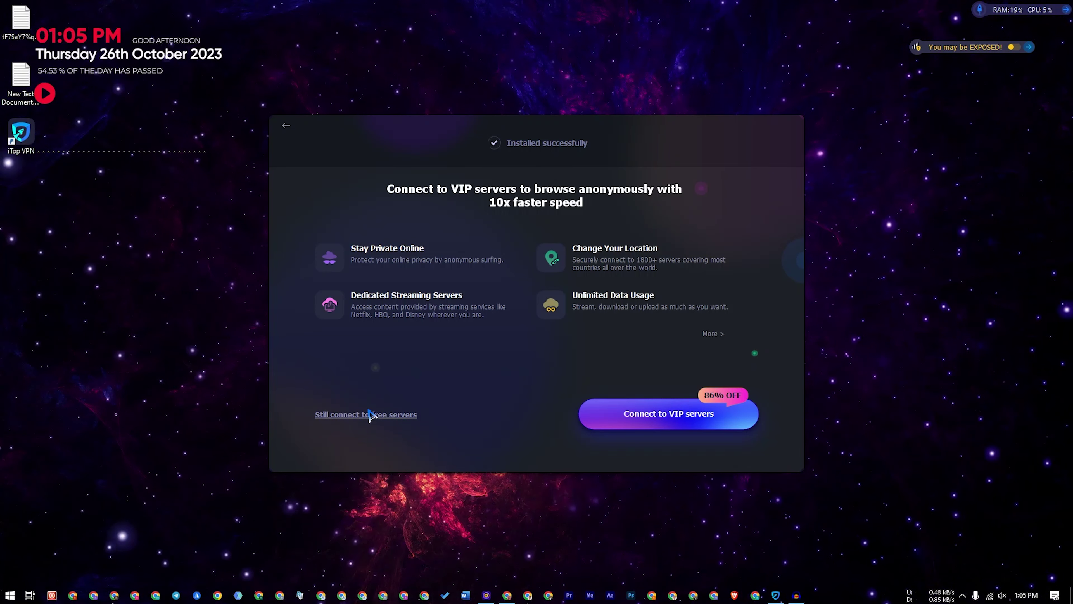
{"action": "left_click", "coordinate": [363, 416]}
{"action": "left_click_drag", "start_coordinate": [658, 124], "coordinate": [649, 104]}
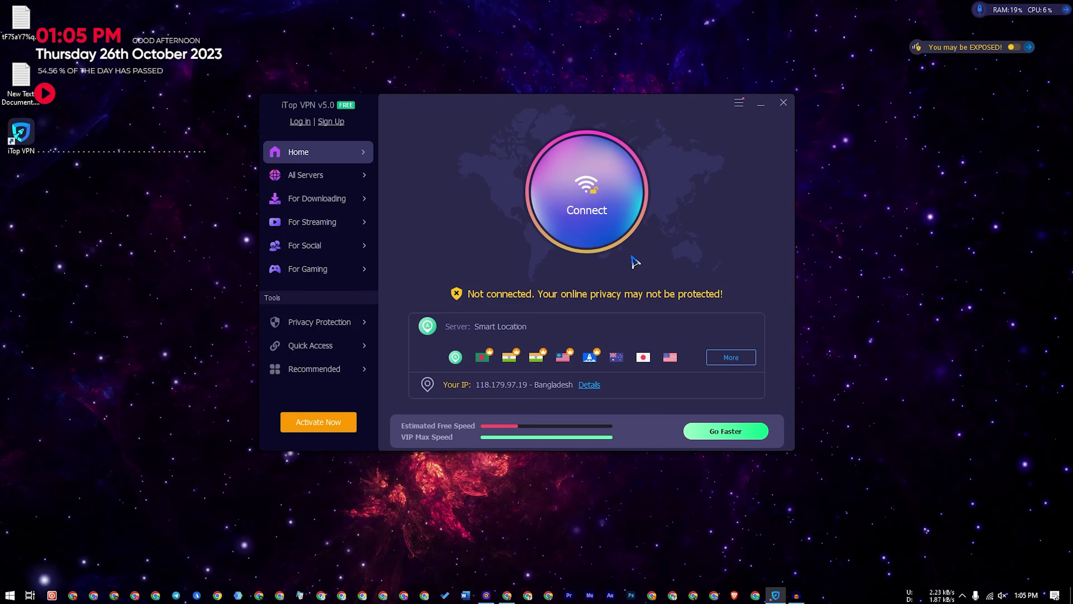
- Connect iTop VPN to the automatically chosen United States Los Angeles#2 free server
{"action": "left_click", "coordinate": [601, 205]}
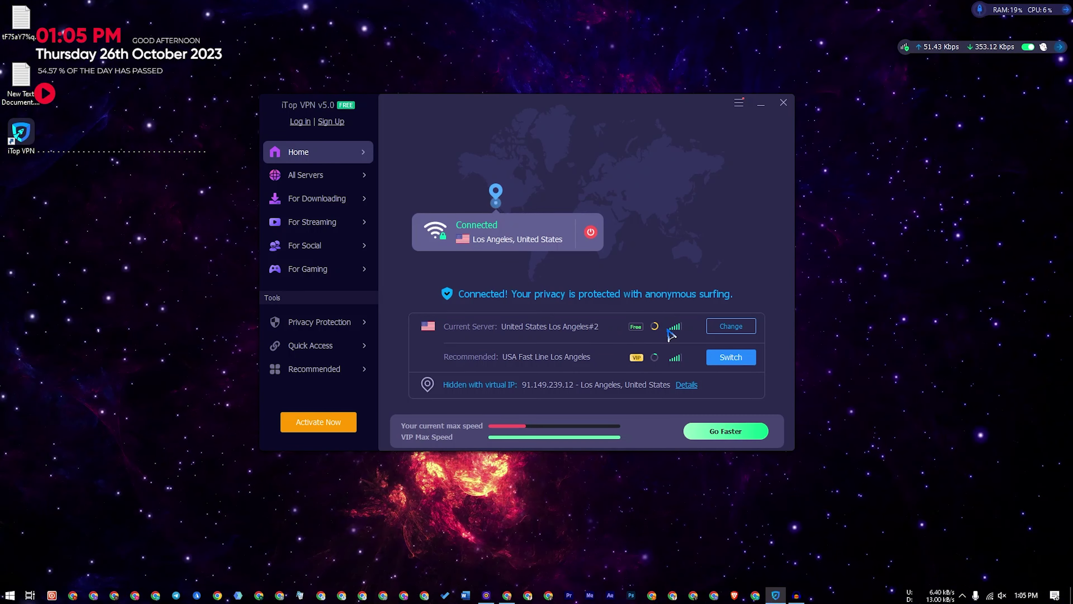
{"action": "mouse_move", "coordinate": [680, 331]}
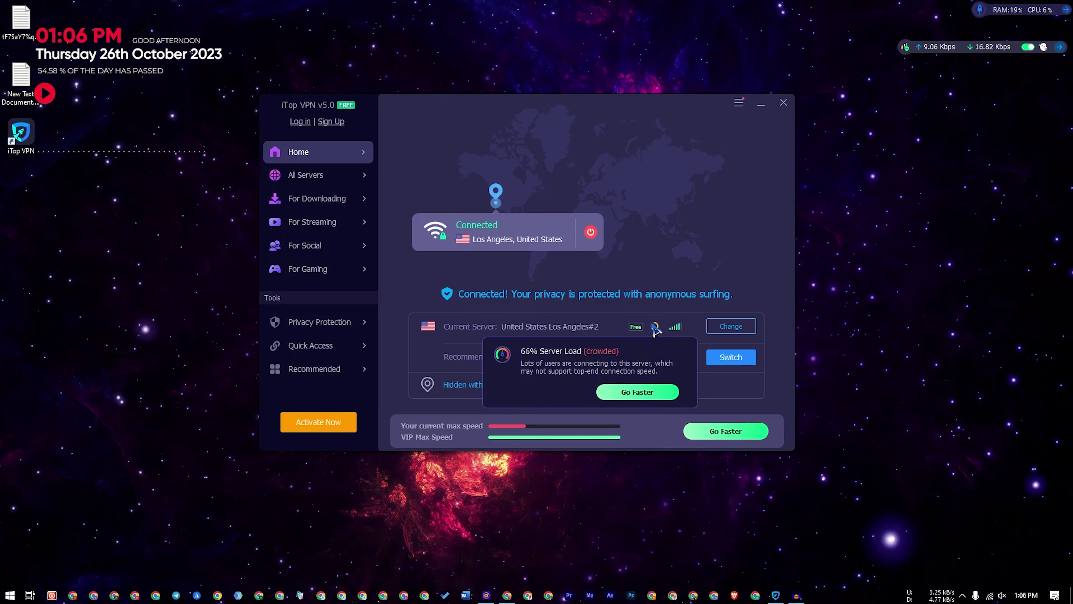
- Browse the All Servers, Downloading, Streaming and Social server lists, ending on For Gaming
{"action": "left_click", "coordinate": [319, 180]}
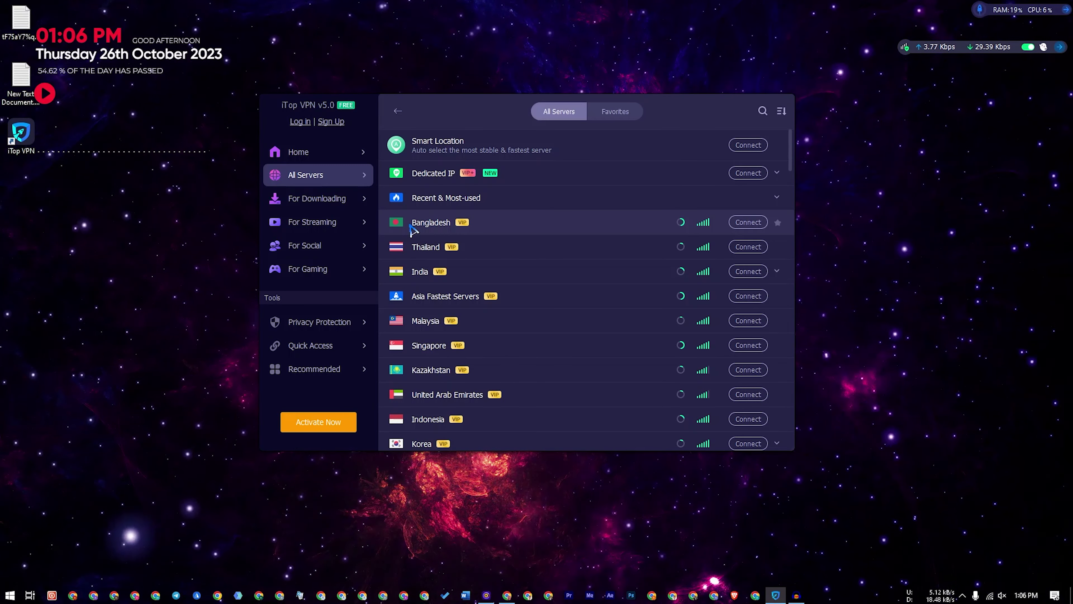
{"action": "left_click", "coordinate": [321, 204]}
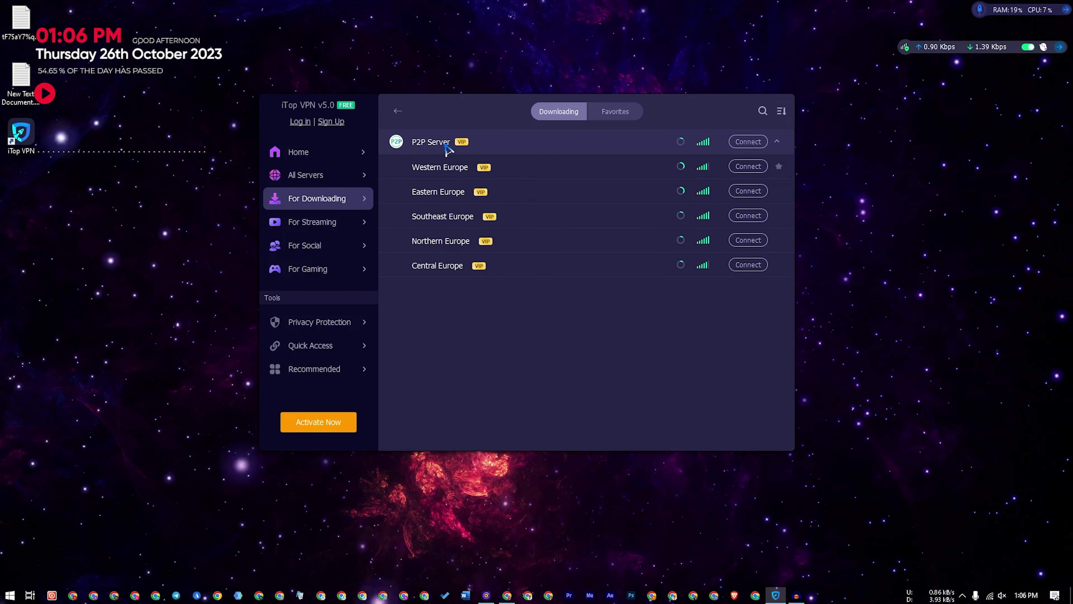
{"action": "left_click", "coordinate": [347, 228]}
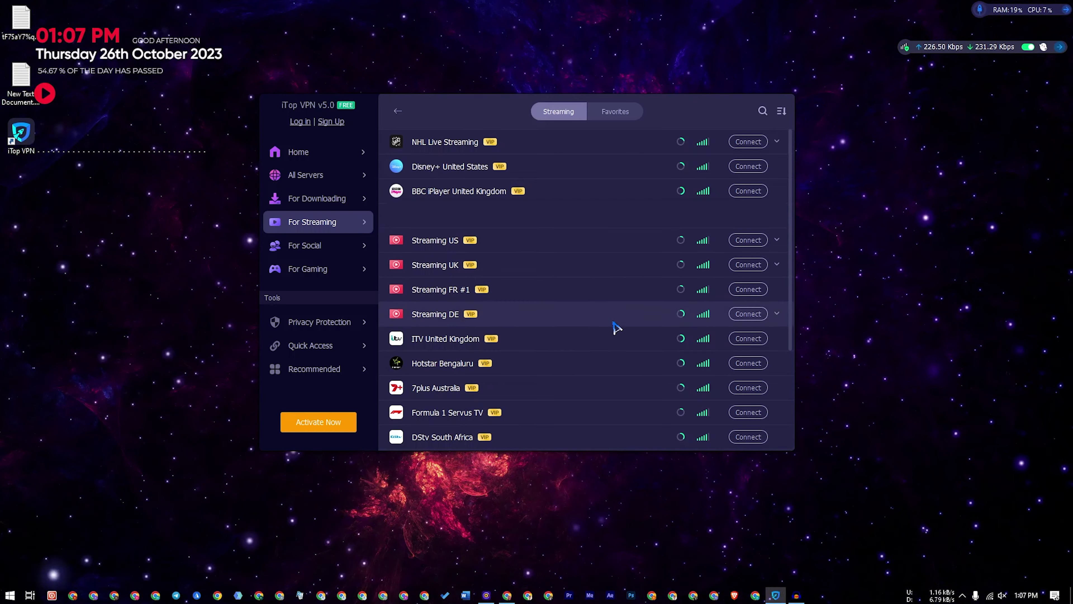
{"action": "scroll", "coordinate": [615, 326], "scroll_direction": "down", "scroll_amount": 5}
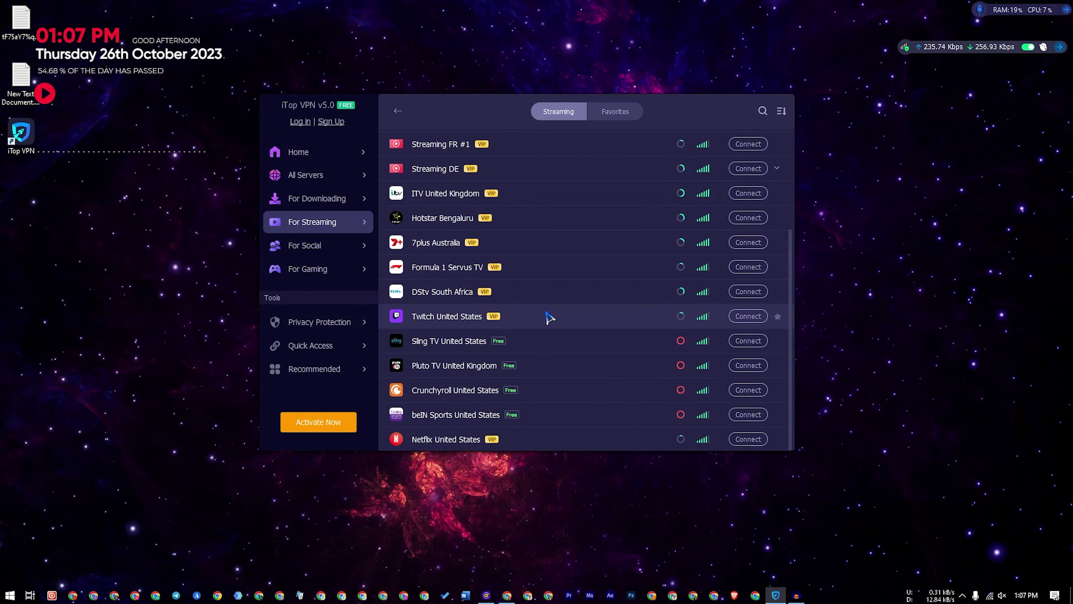
{"action": "left_click", "coordinate": [315, 247]}
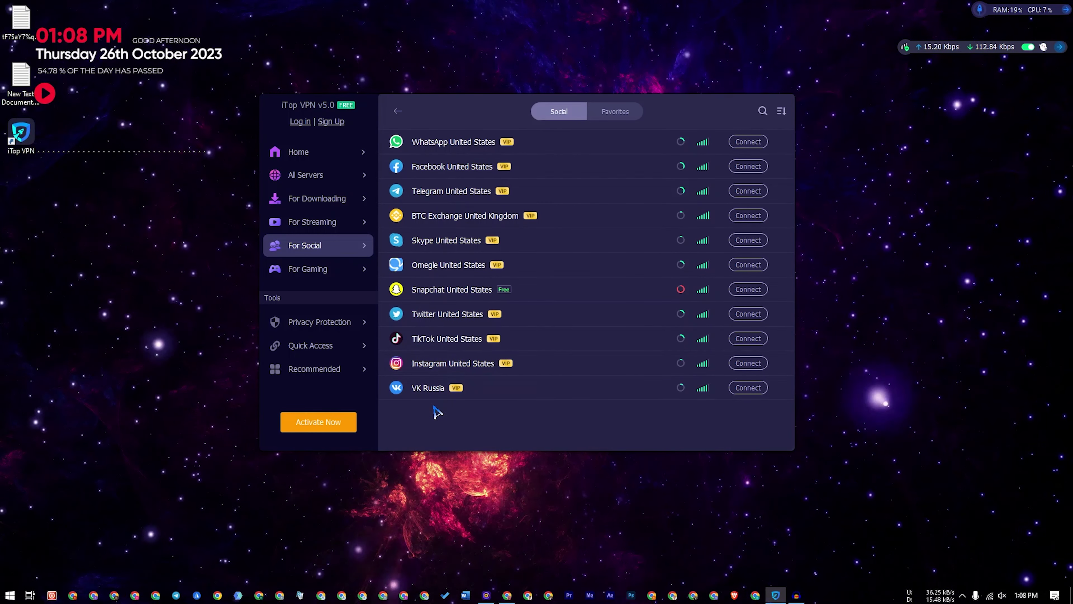
{"action": "left_click", "coordinate": [306, 271]}
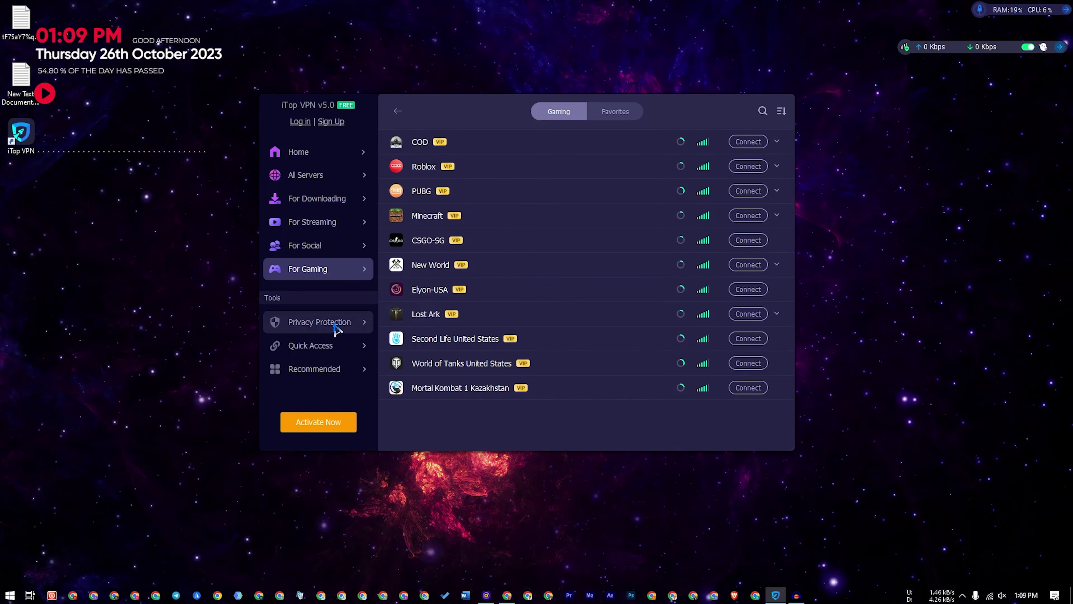
- Turn on the Kill Switch under Privacy Protection
{"action": "left_click", "coordinate": [308, 332]}
{"action": "left_click", "coordinate": [562, 309]}
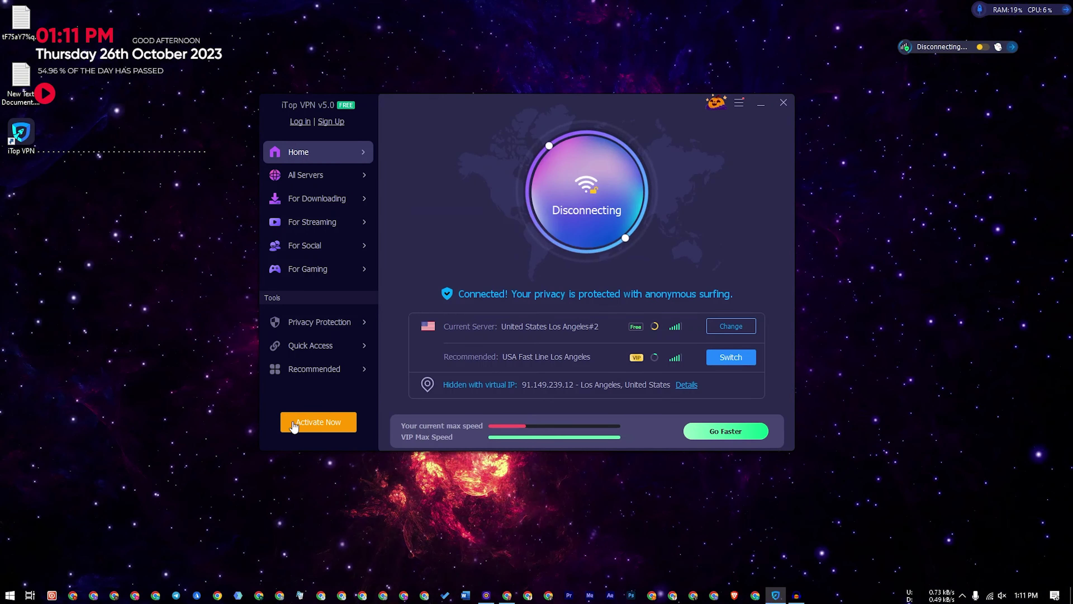
- Choose Log in from the side menu to sign in to the account
{"action": "left_click", "coordinate": [742, 106]}
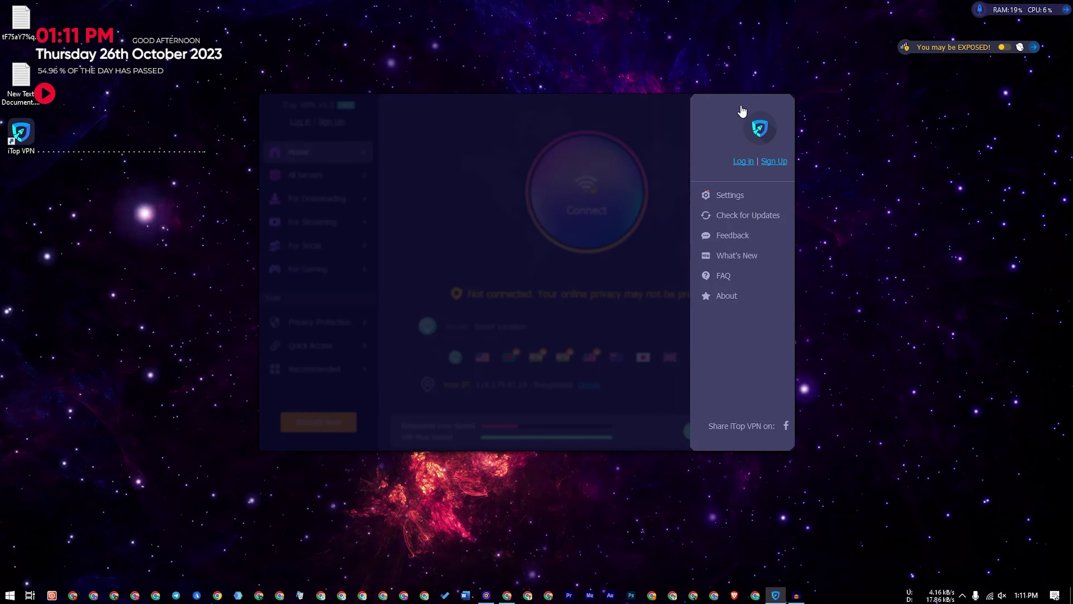
{"action": "left_click", "coordinate": [709, 161]}
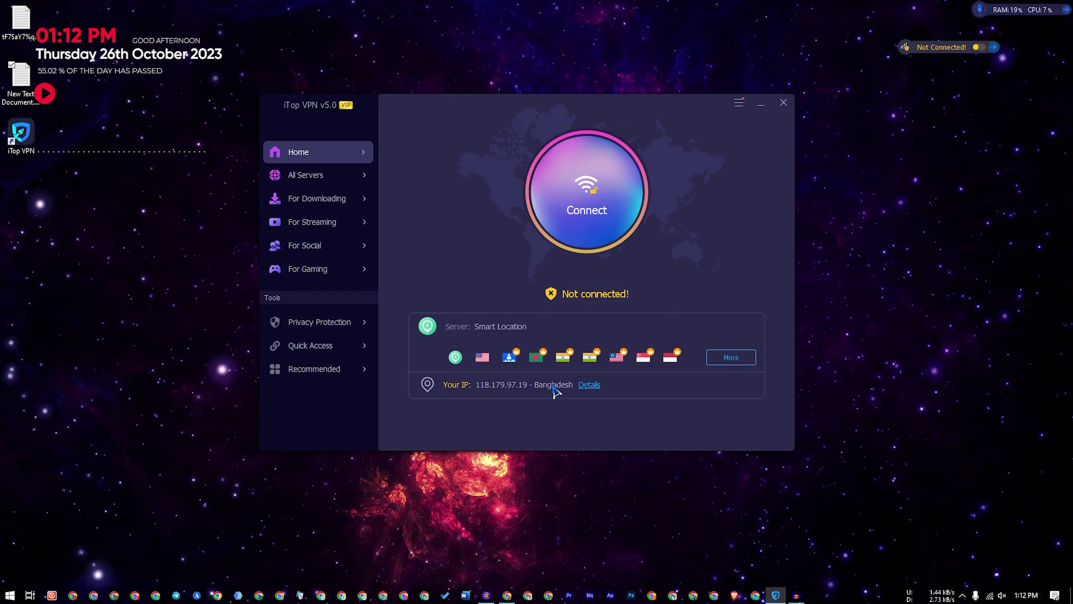
- Connect to the Bangladesh server from More, then scroll the All Servers list
{"action": "left_click", "coordinate": [731, 358]}
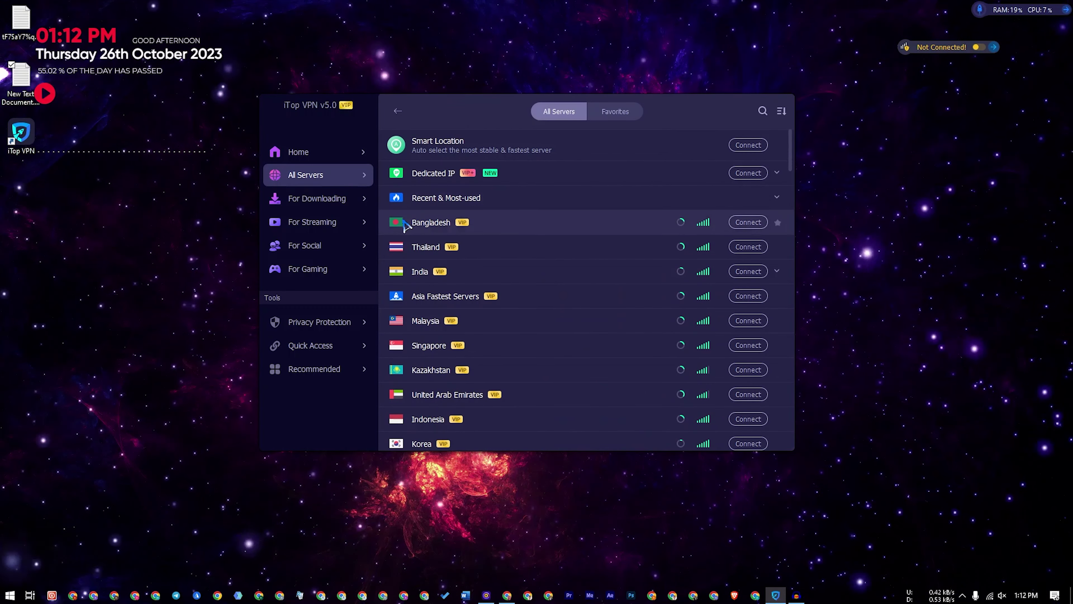
{"action": "left_click", "coordinate": [748, 222]}
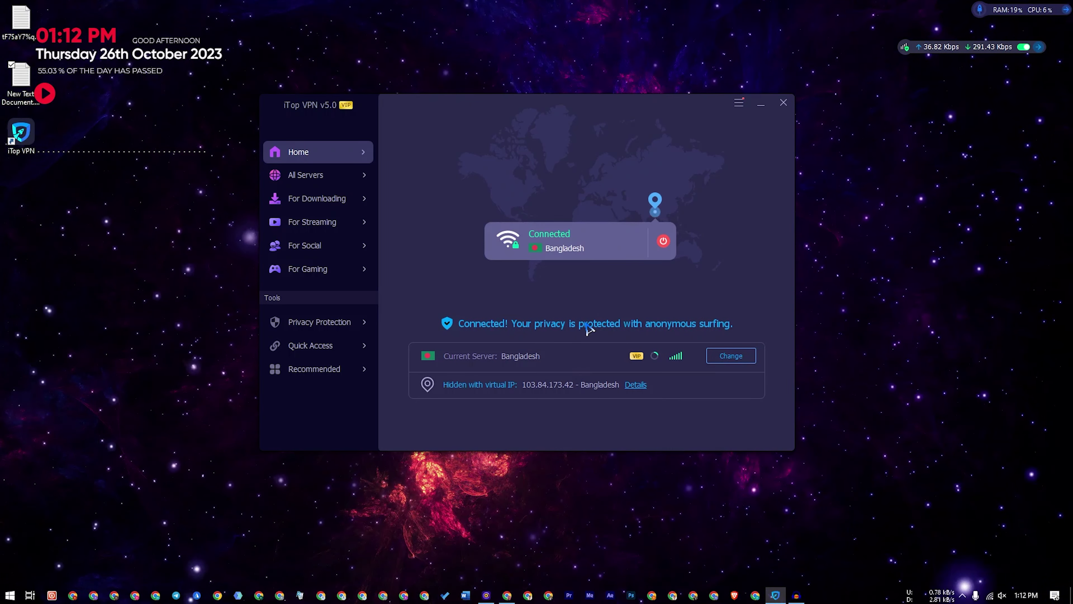
{"action": "left_click", "coordinate": [574, 258]}
{"action": "scroll", "coordinate": [583, 313], "scroll_direction": "down", "scroll_amount": 3}
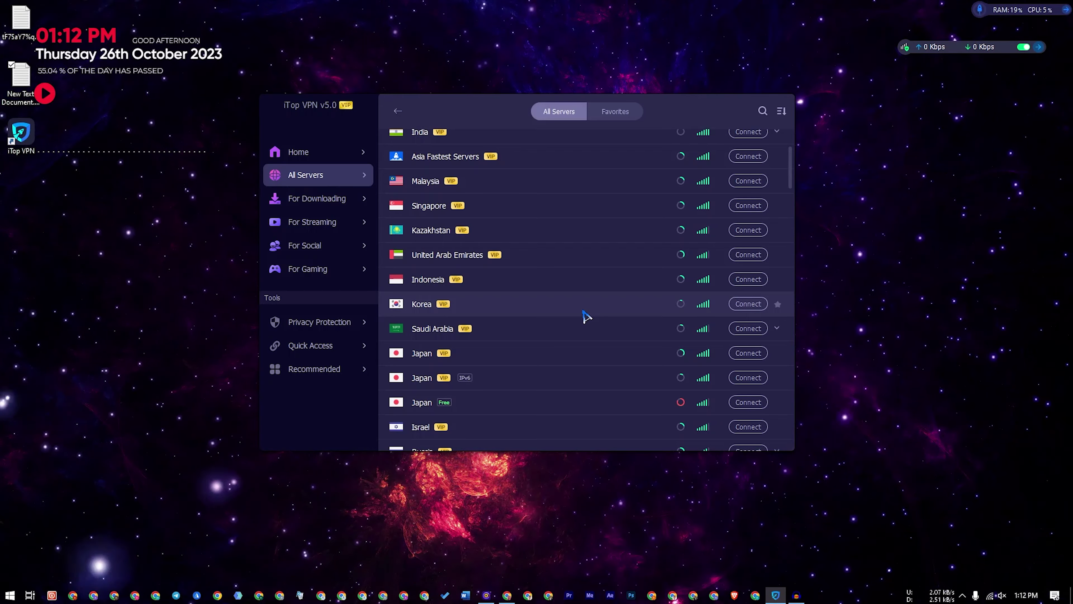
{"action": "left_click_drag", "start_coordinate": [789, 169], "coordinate": [791, 211]}
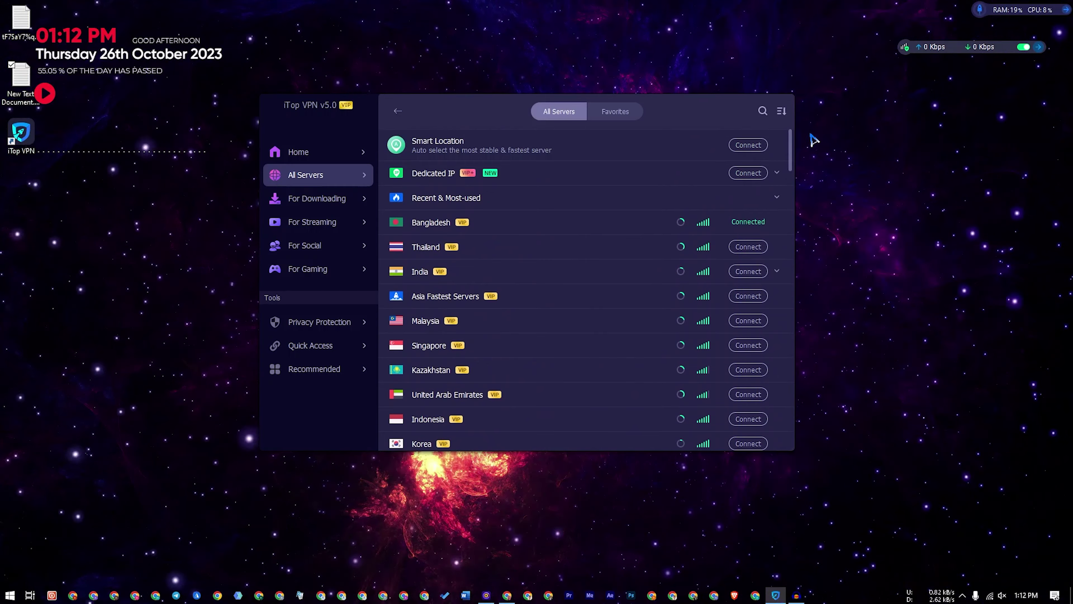
{"action": "scroll", "coordinate": [602, 273], "scroll_direction": "down", "scroll_amount": 4}
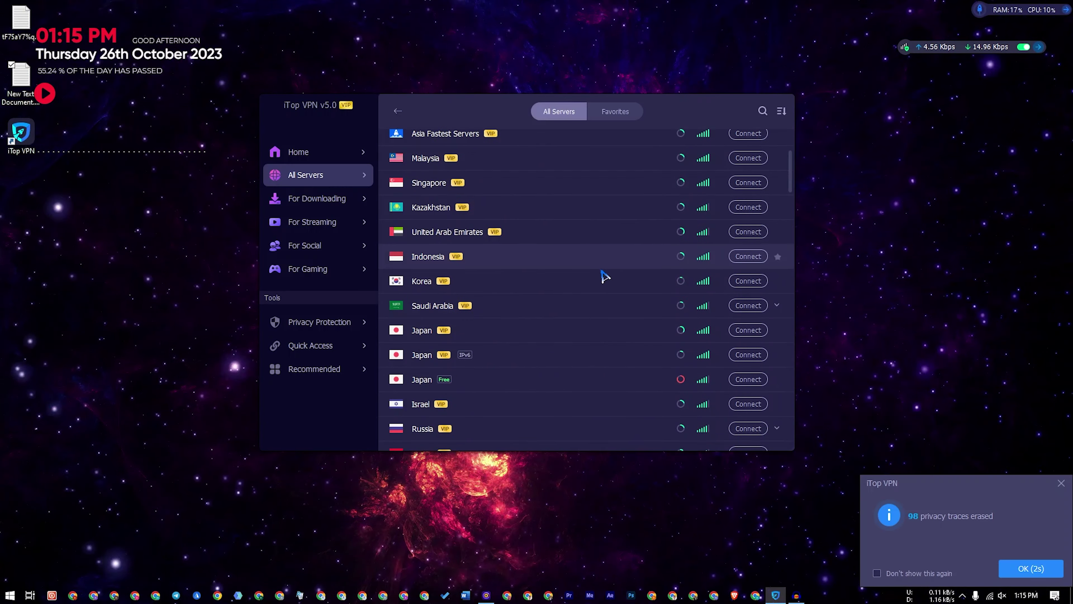
- Connect to the VIP Saudi Arabia Riyadh server, then browse the server list for other locations
{"action": "left_click", "coordinate": [752, 306]}
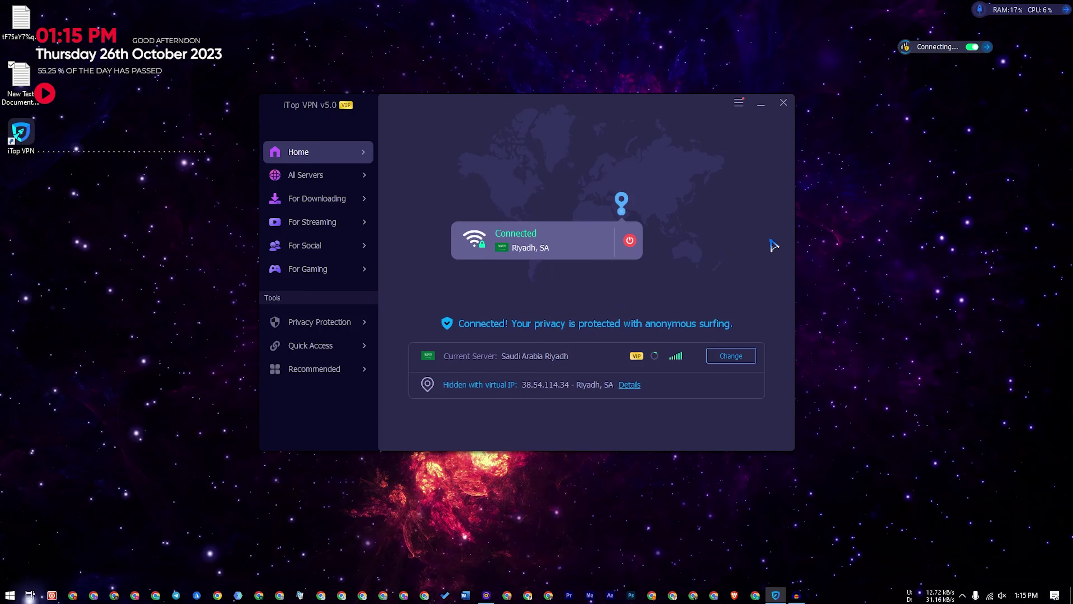
{"action": "left_click", "coordinate": [739, 359]}
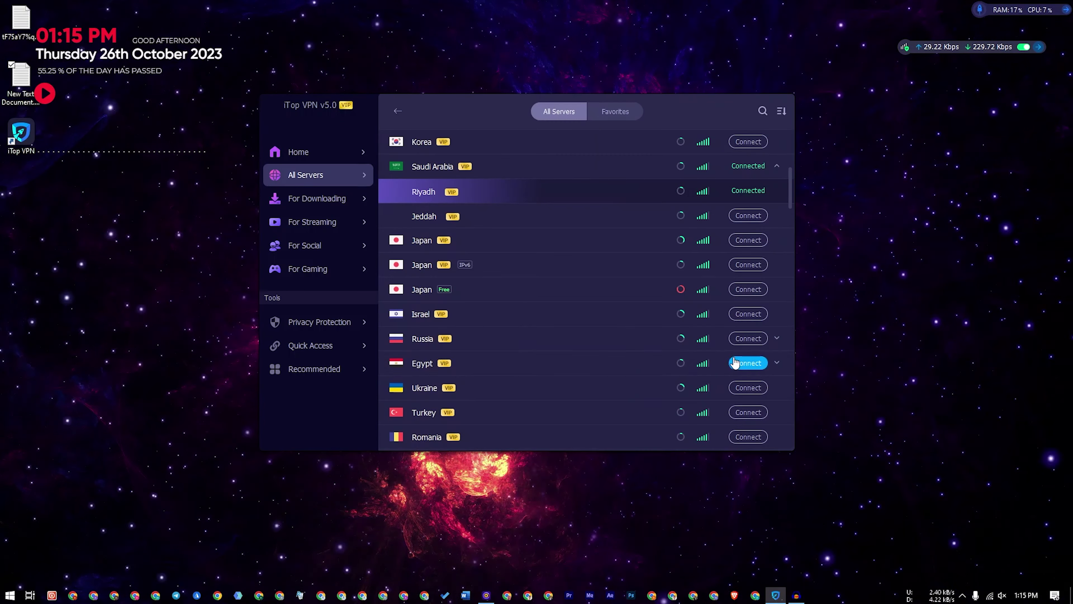
{"action": "scroll", "coordinate": [562, 338], "scroll_direction": "down", "scroll_amount": 3}
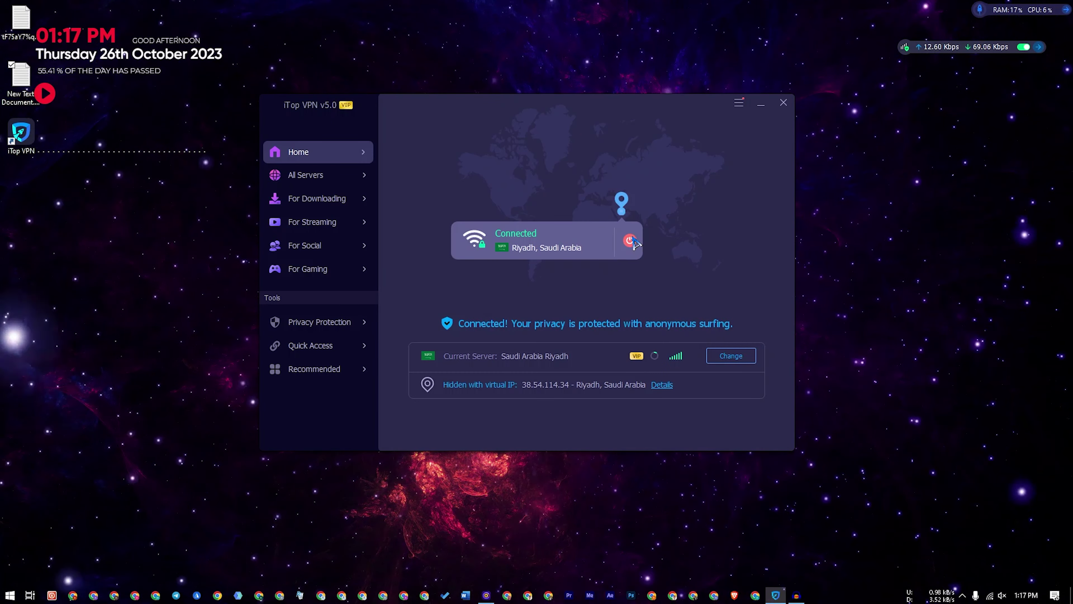
- Drop the Riyadh connection, reconnect to the Bangladesh server, and bring Chrome's New Tab page forward
{"action": "left_click", "coordinate": [630, 243]}
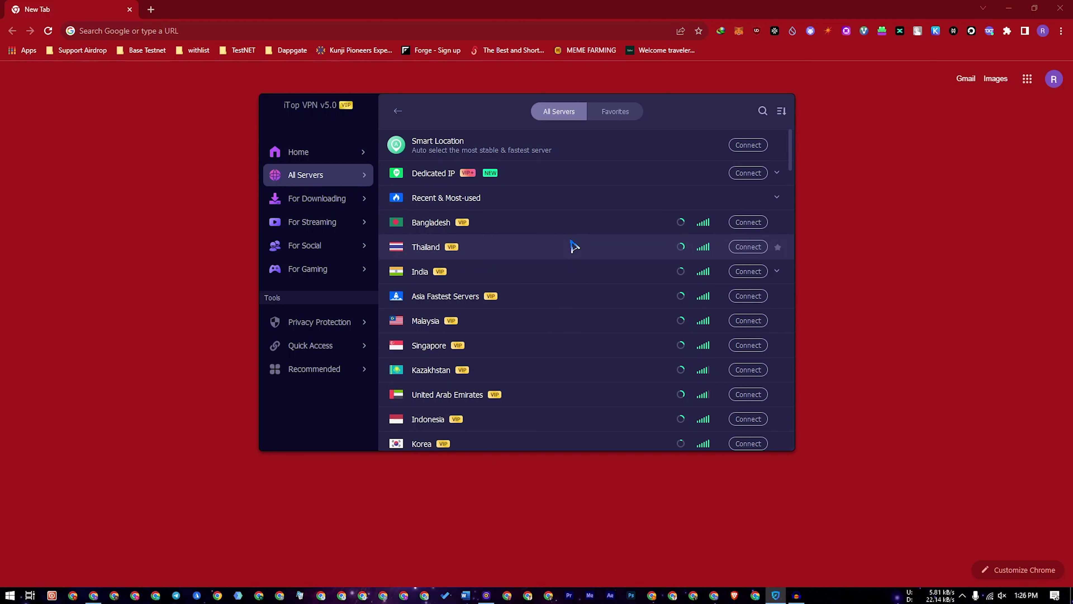
{"action": "scroll", "coordinate": [637, 319], "scroll_direction": "down", "scroll_amount": 2}
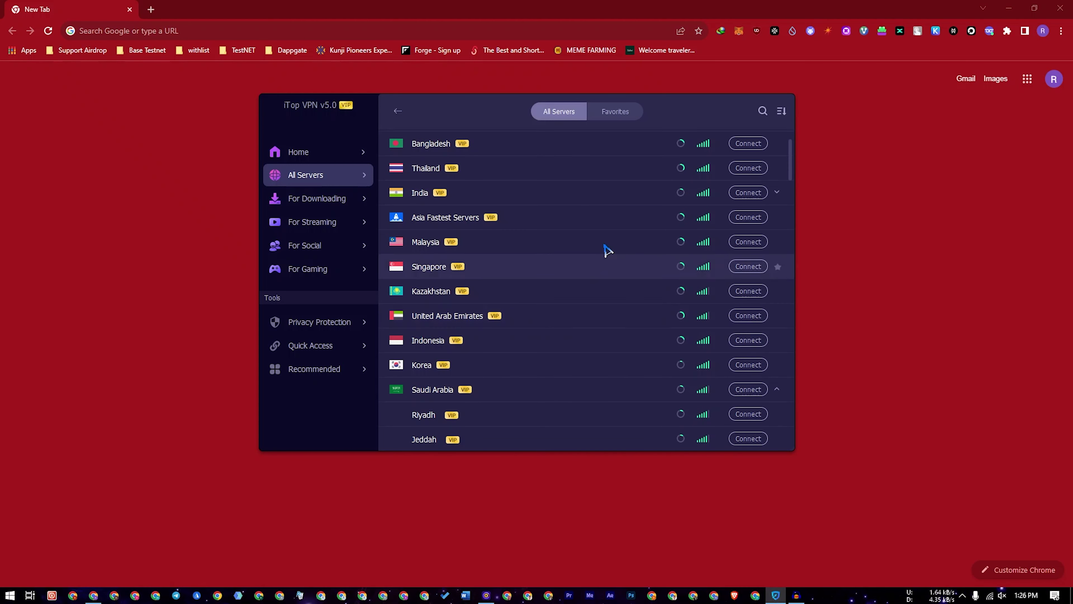
{"action": "scroll", "coordinate": [529, 173], "scroll_direction": "up", "scroll_amount": 1}
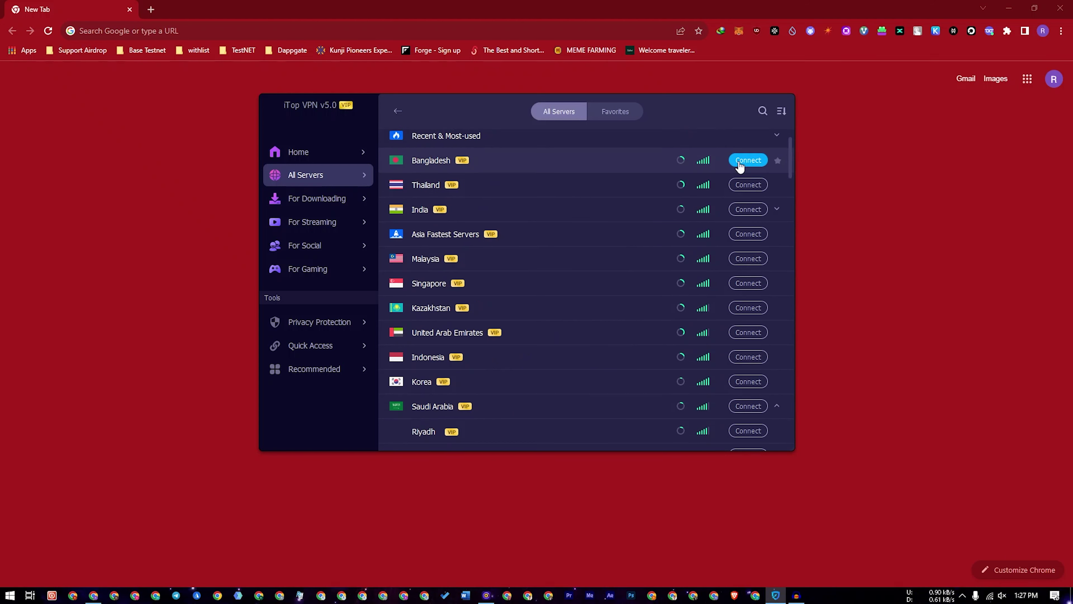
{"action": "left_click", "coordinate": [749, 163]}
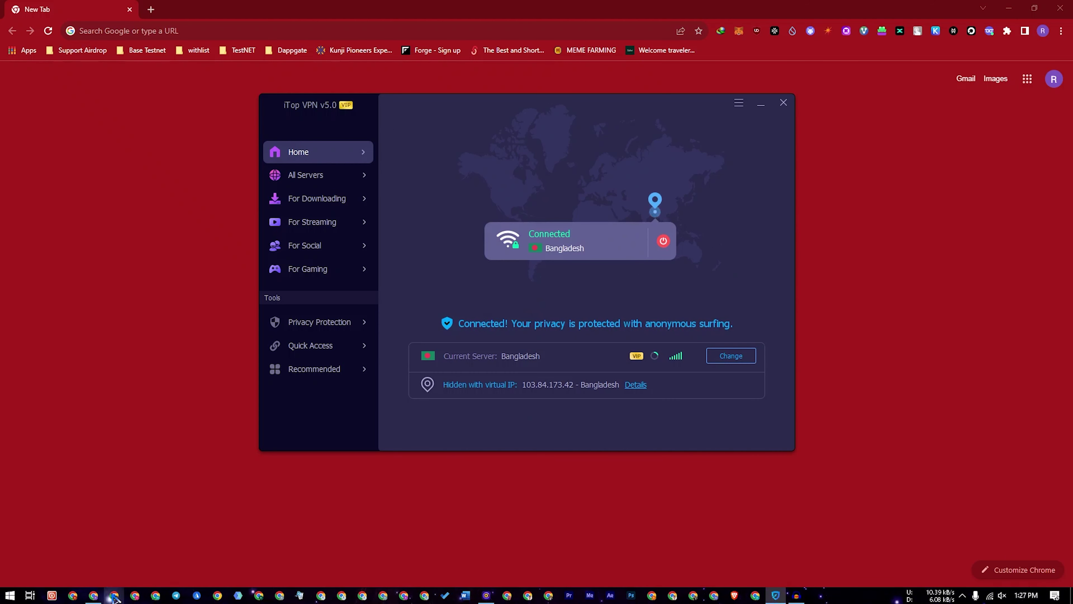
{"action": "left_click", "coordinate": [93, 595]}
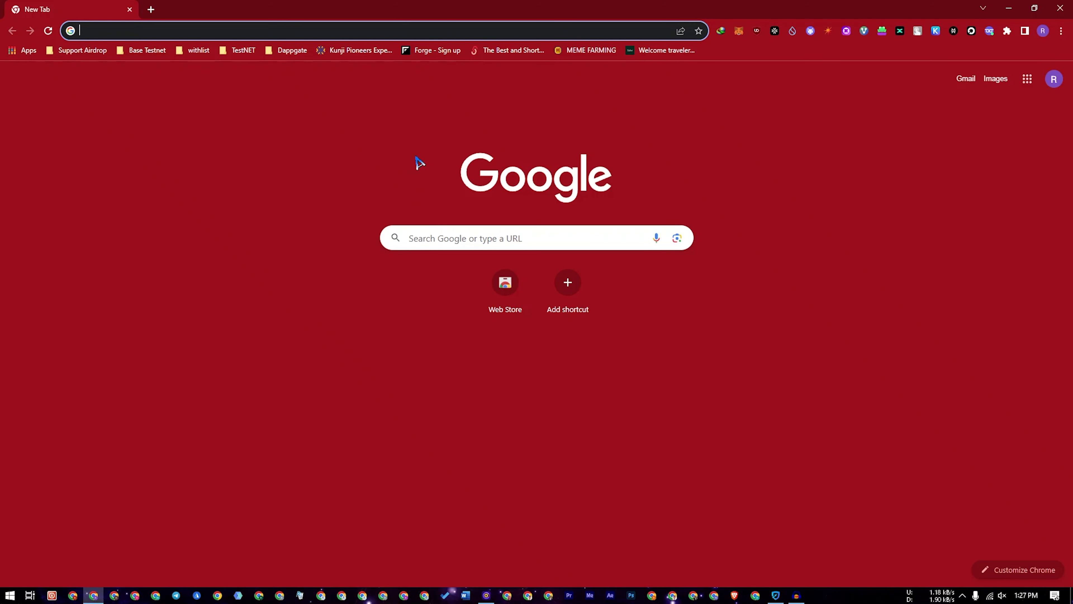
- Search Google for 'ip score' and open the ip-score.com website
{"action": "type", "text": "ip"}
{"action": "key", "text": "Return"}
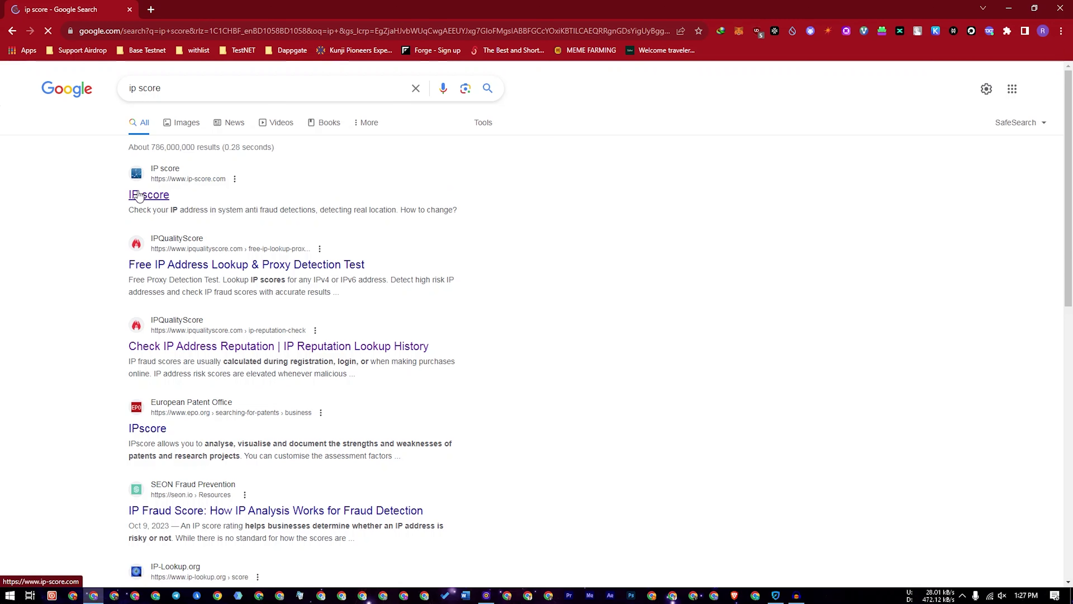
{"action": "left_click", "coordinate": [139, 195]}
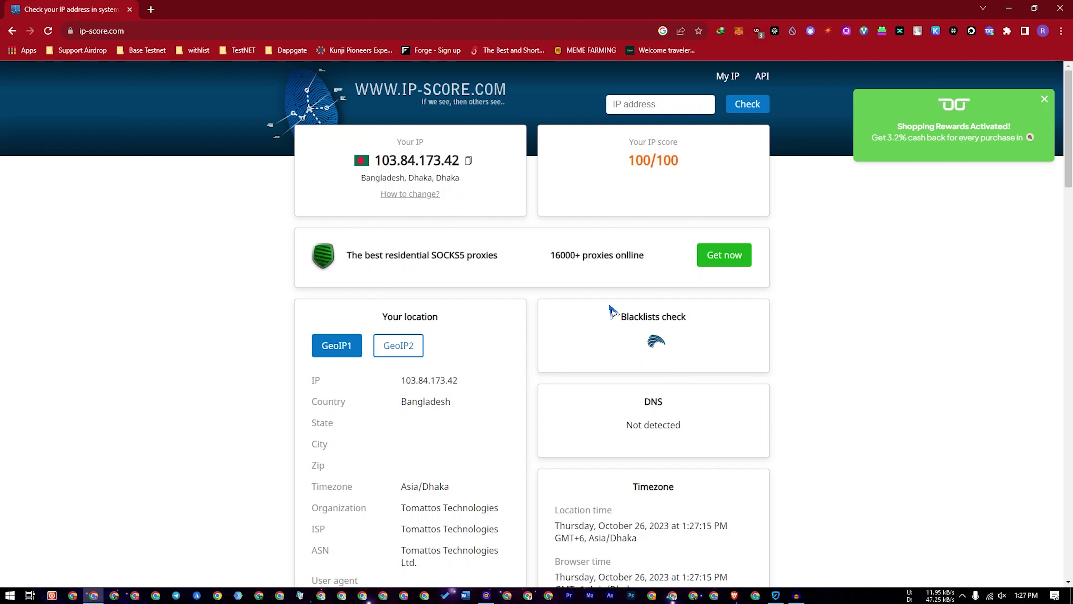
- Check the IP score and scroll through the location and blacklist details for Dhaka, Bangladesh
{"action": "triple_click", "coordinate": [703, 171]}
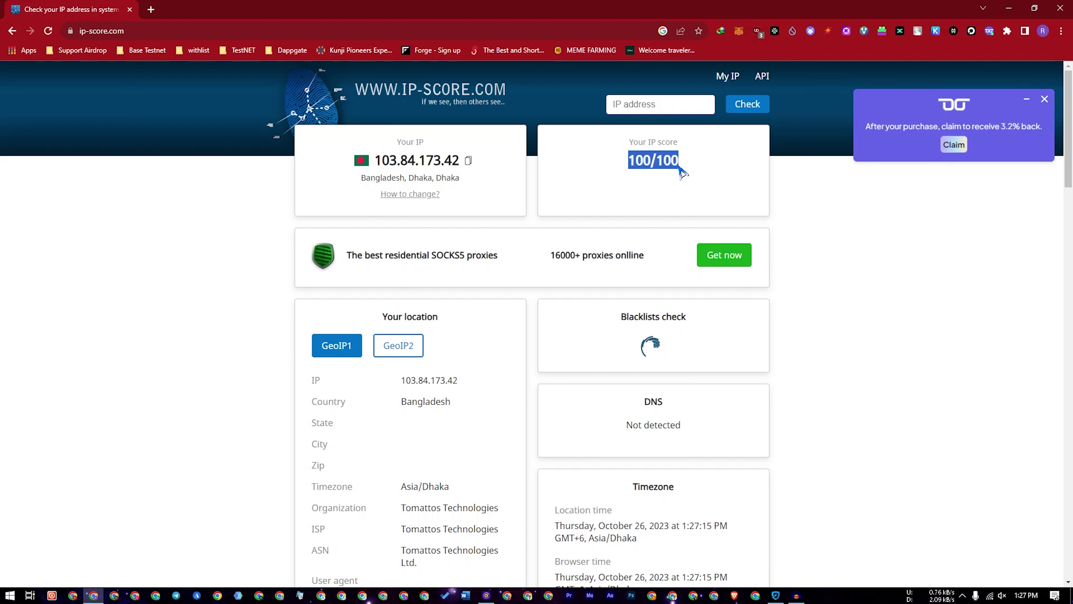
{"action": "left_click", "coordinate": [687, 161]}
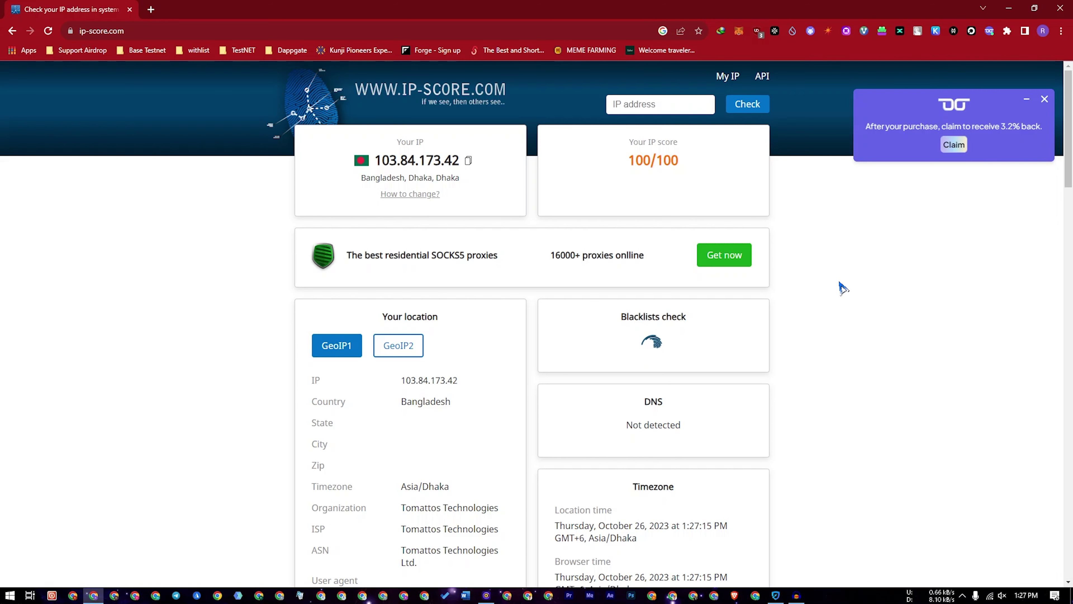
{"action": "scroll", "coordinate": [840, 288], "scroll_direction": "down", "scroll_amount": 5}
{"action": "scroll", "coordinate": [841, 287], "scroll_direction": "down", "scroll_amount": 5}
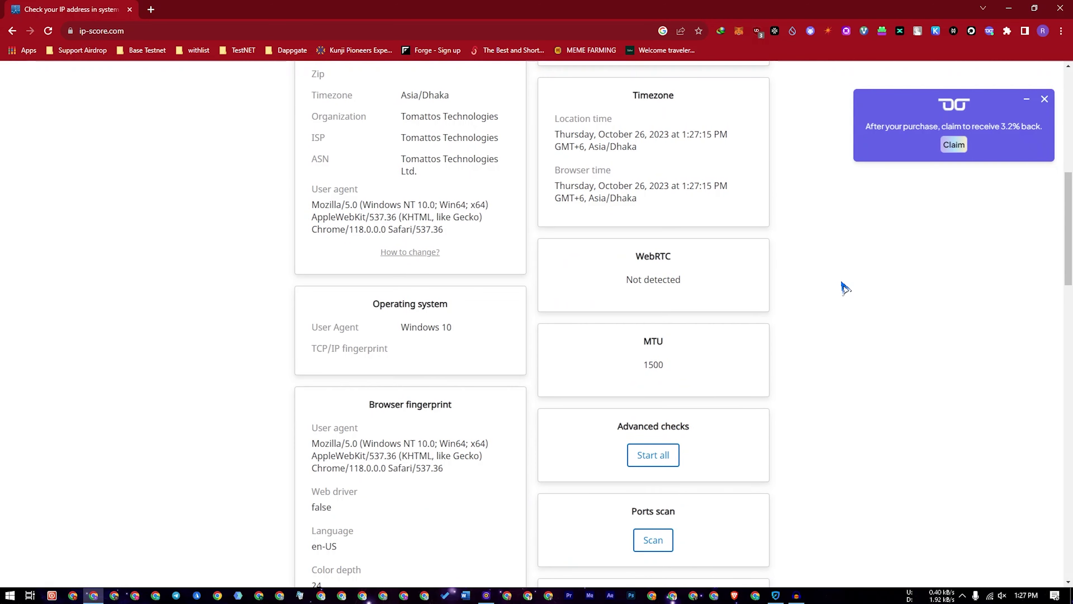
{"action": "scroll", "coordinate": [841, 288], "scroll_direction": "down", "scroll_amount": 4}
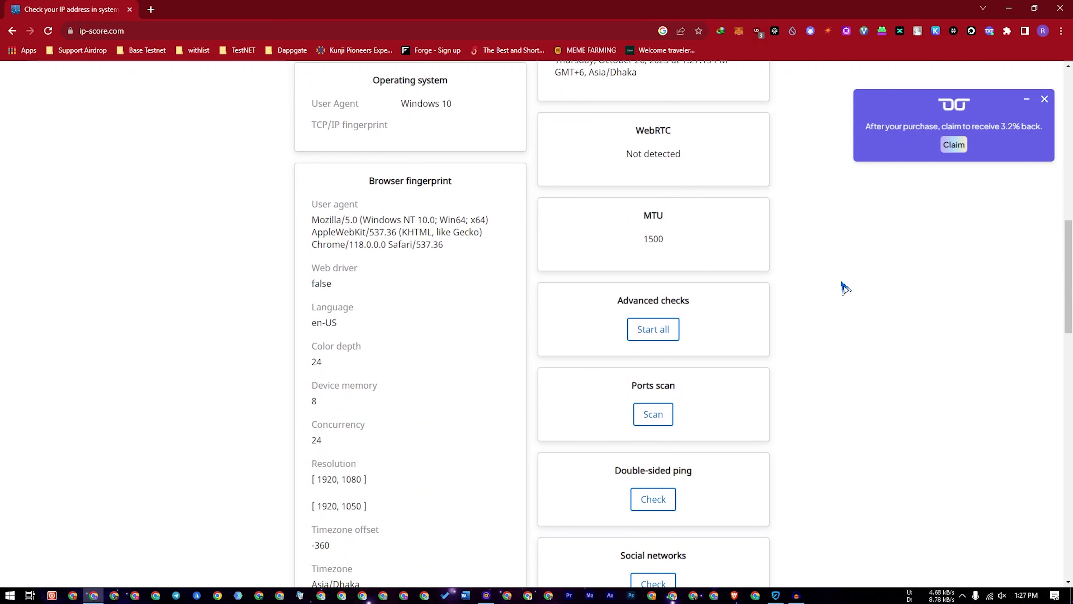
{"action": "scroll", "coordinate": [843, 288], "scroll_direction": "up", "scroll_amount": 14}
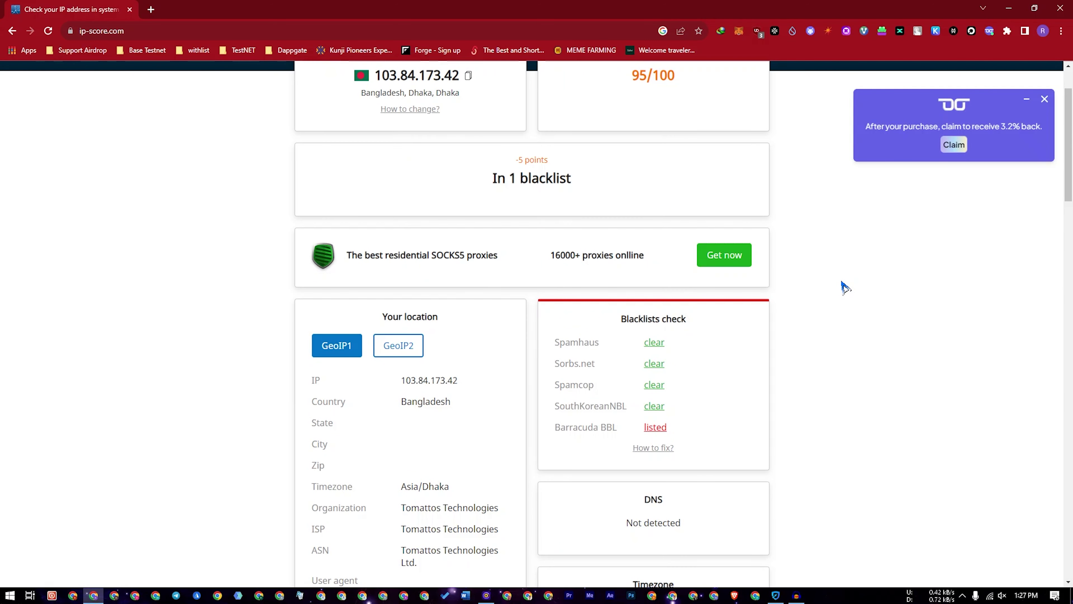
{"action": "scroll", "coordinate": [802, 317], "scroll_direction": "up", "scroll_amount": 3}
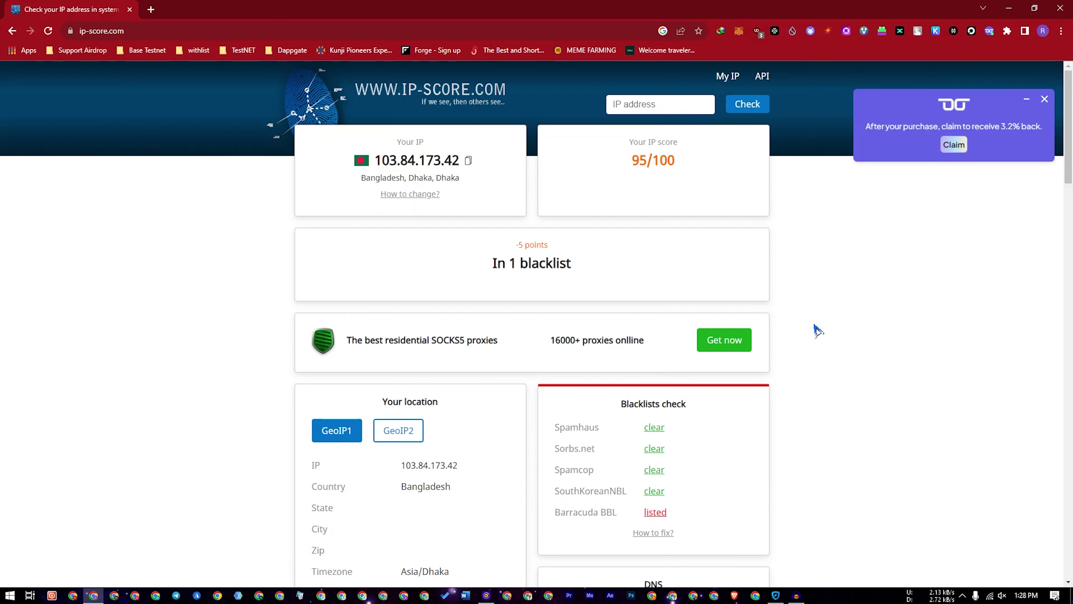